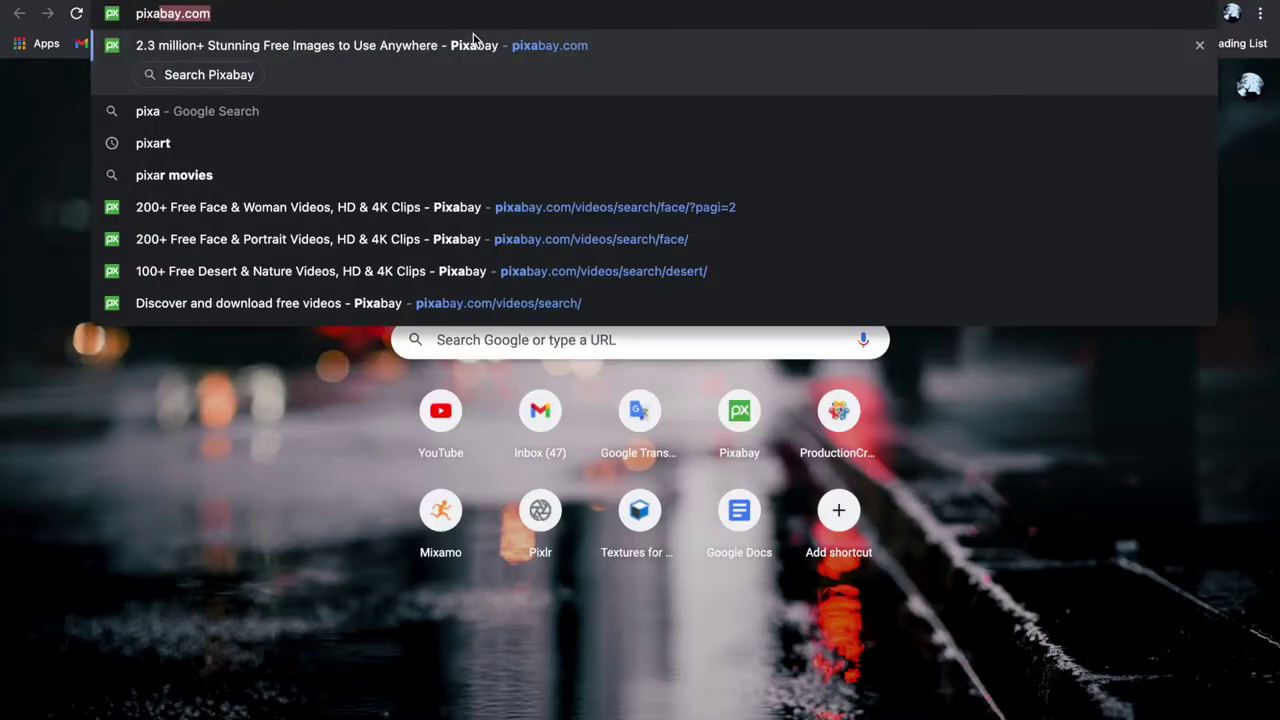
Load pixabay.com from the Chrome address bar.
key(Return)
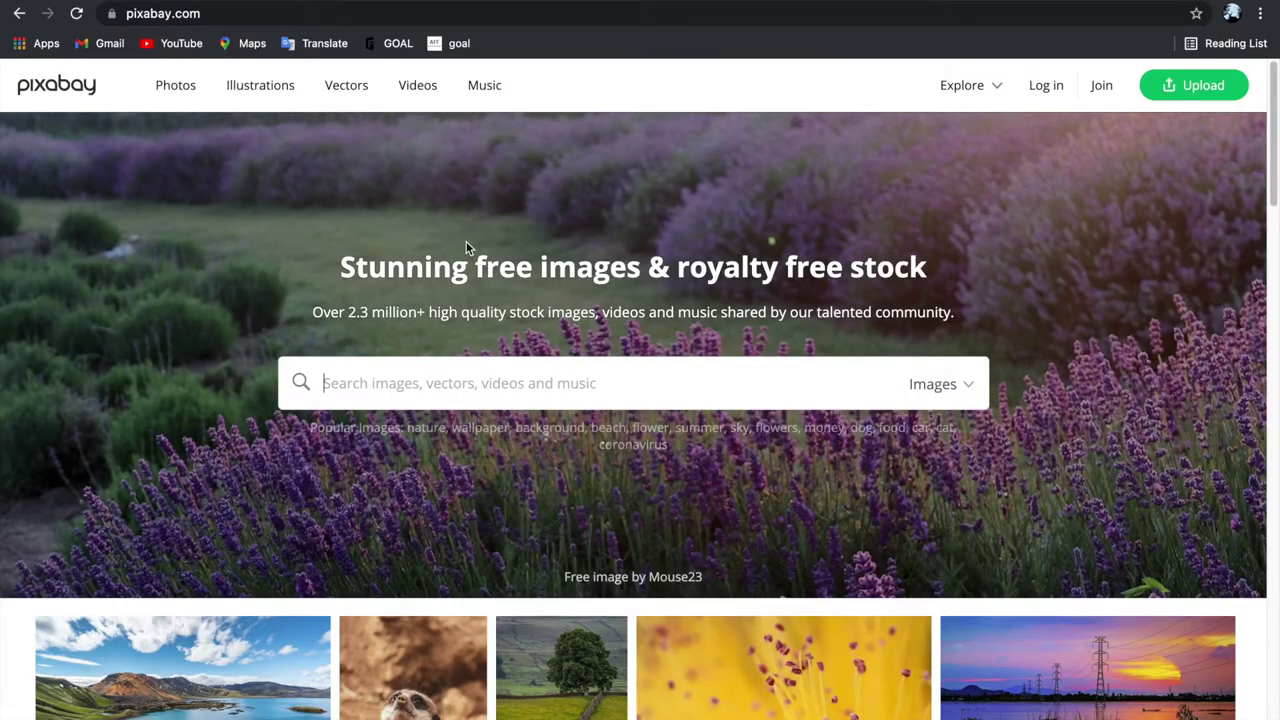
Search Pixabay videos for 'man thoughtful' and bring up the tree clip's download resolutions.
click(976, 392)
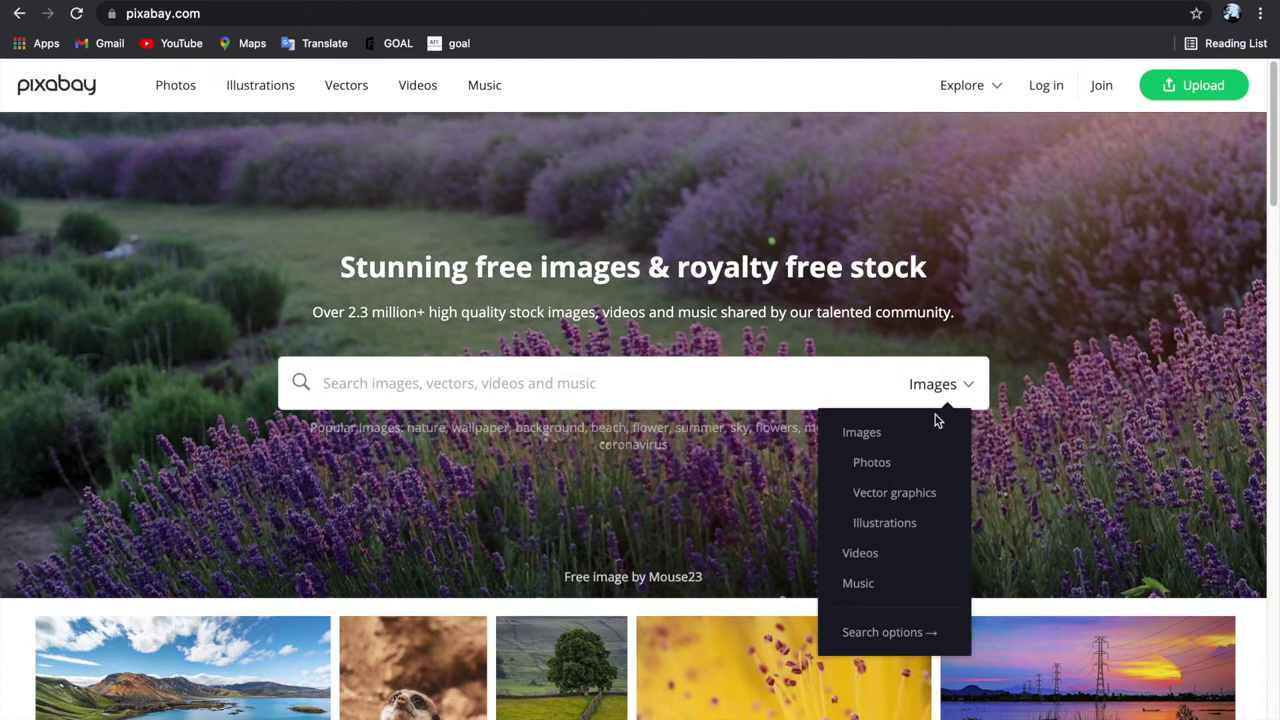
click(852, 555)
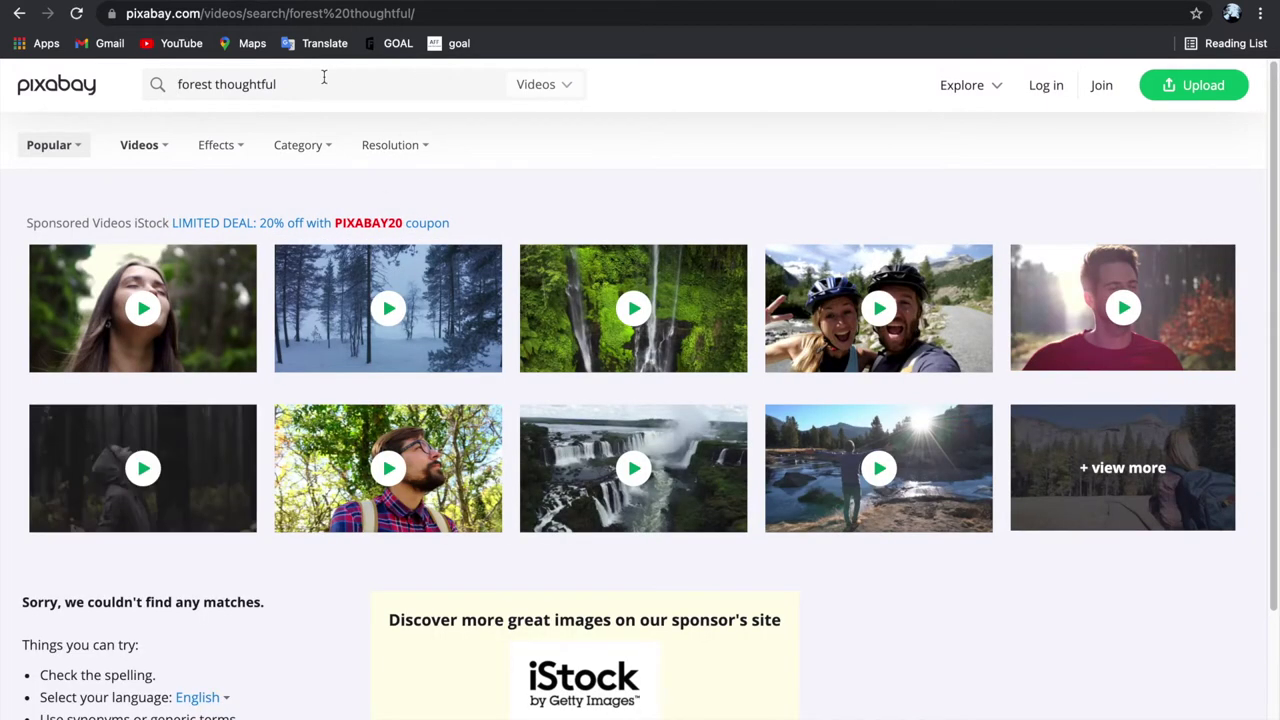
text(man)
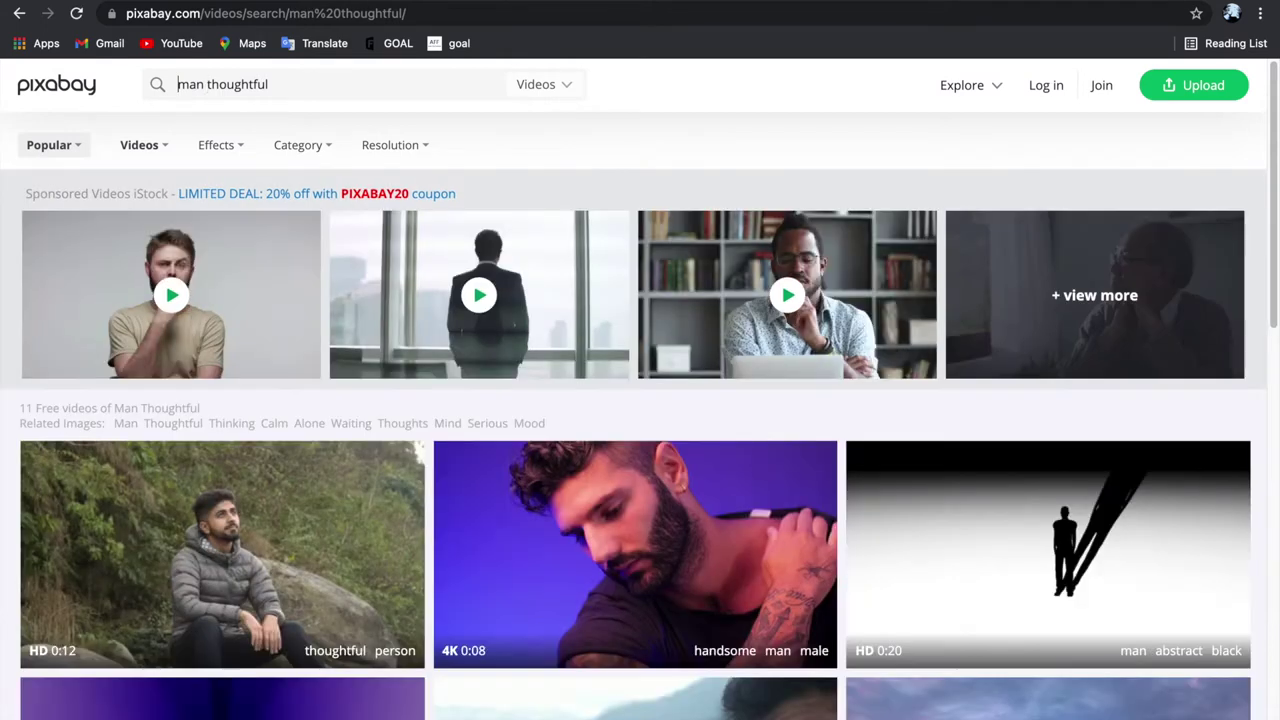
scroll(304, 384, down, 5)
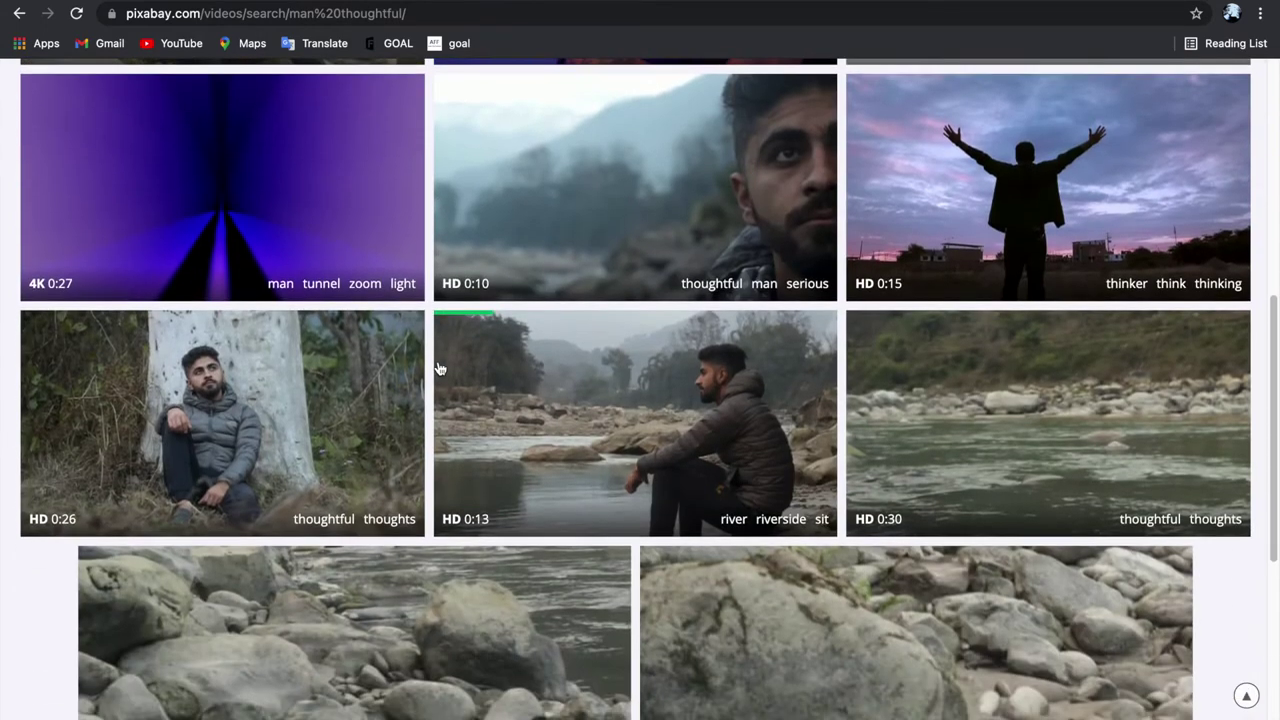
click(330, 417)
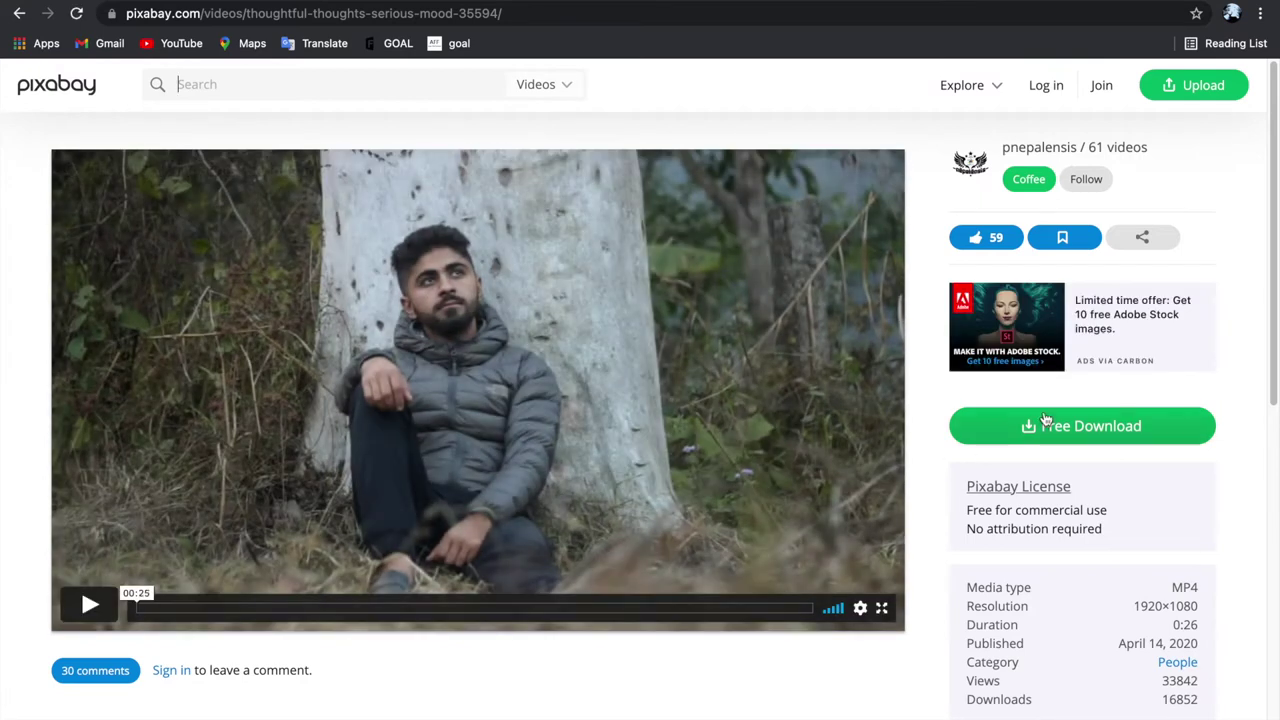
click(1042, 425)
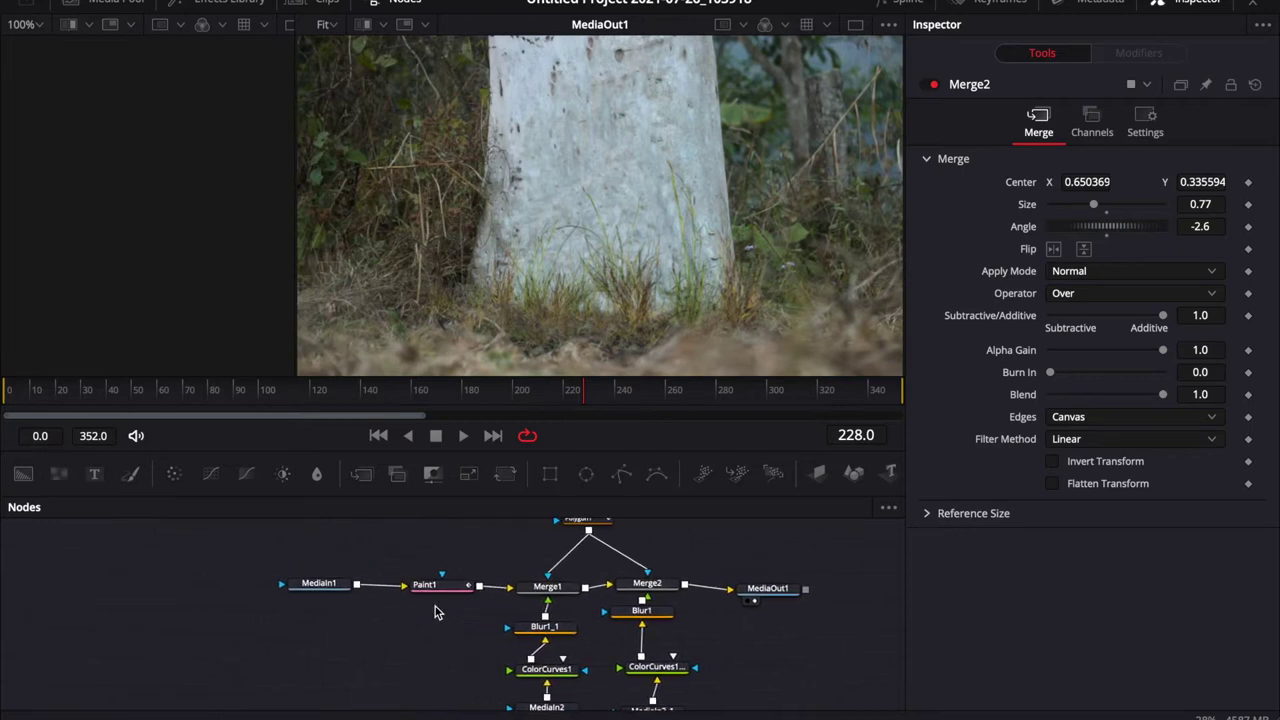
View the MediaIn1 footage, then load Paint1 into the first viewer and widen it.
drag(332, 584, 281, 307)
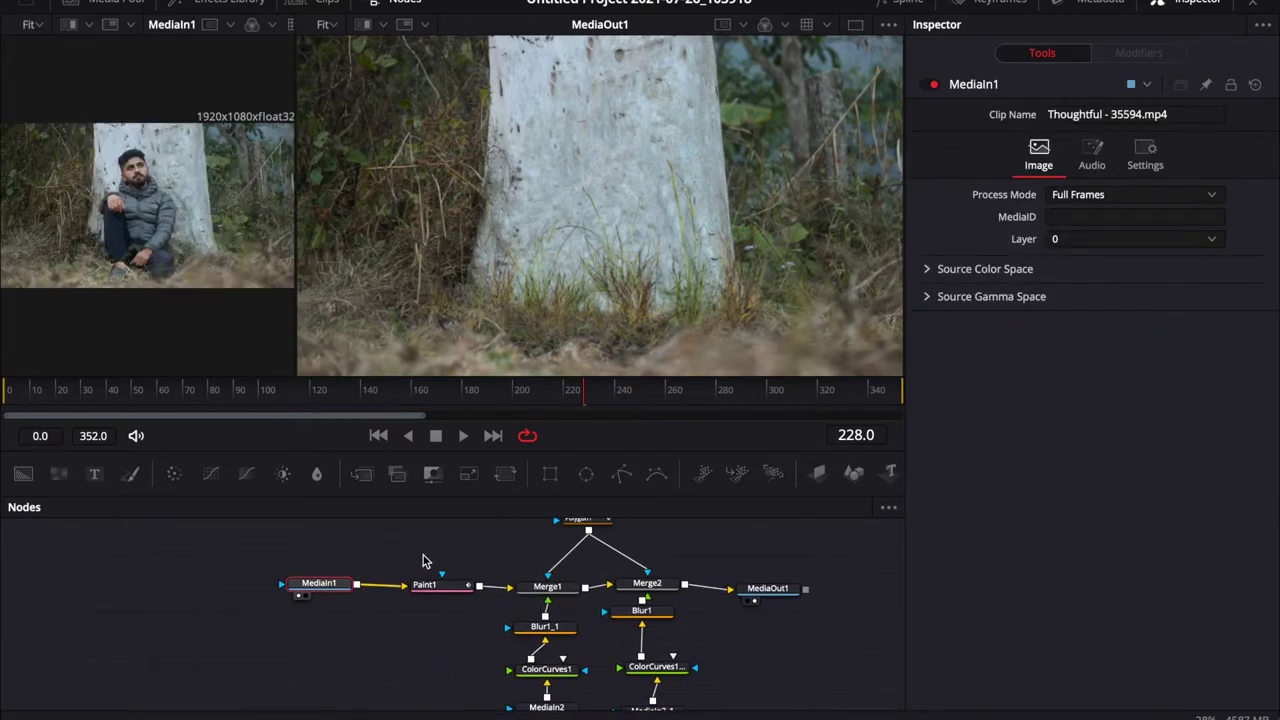
click(452, 586)
key(1)
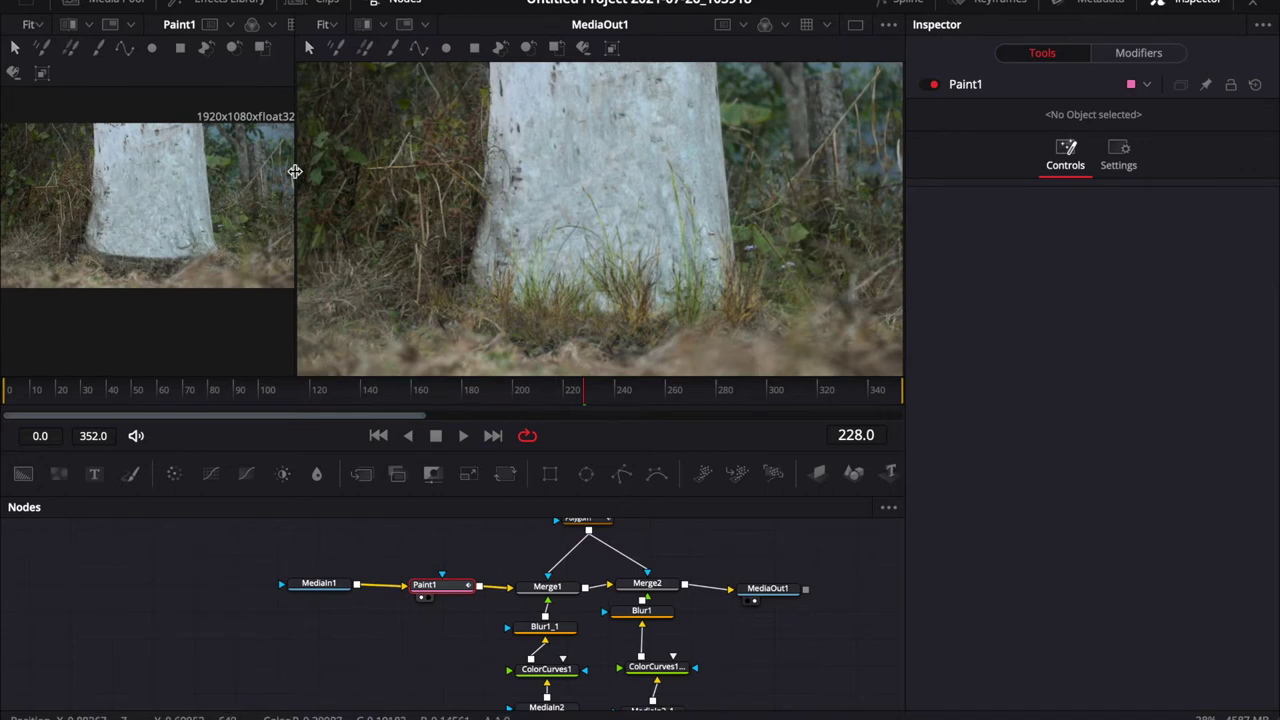
drag(295, 172, 700, 197)
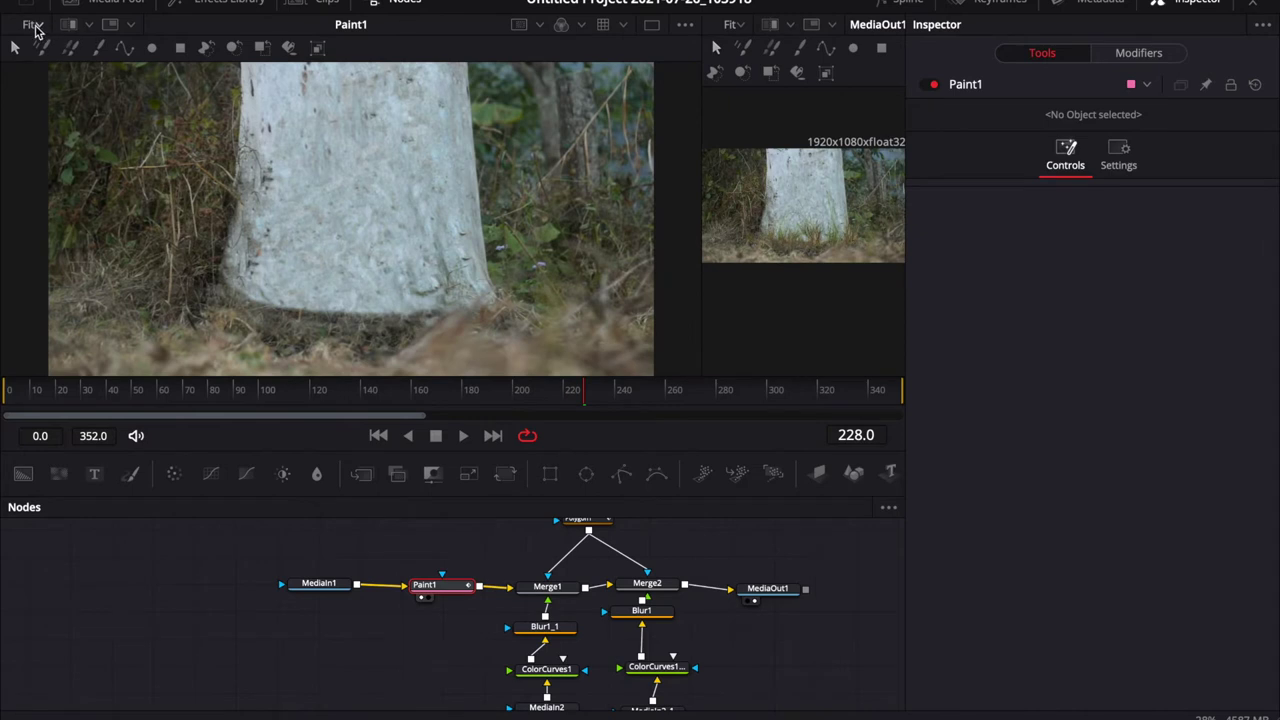
Zoom the painted trunk to 400%, then return the viewer to Fit.
click(33, 25)
click(44, 141)
scroll(187, 174, down, 5)
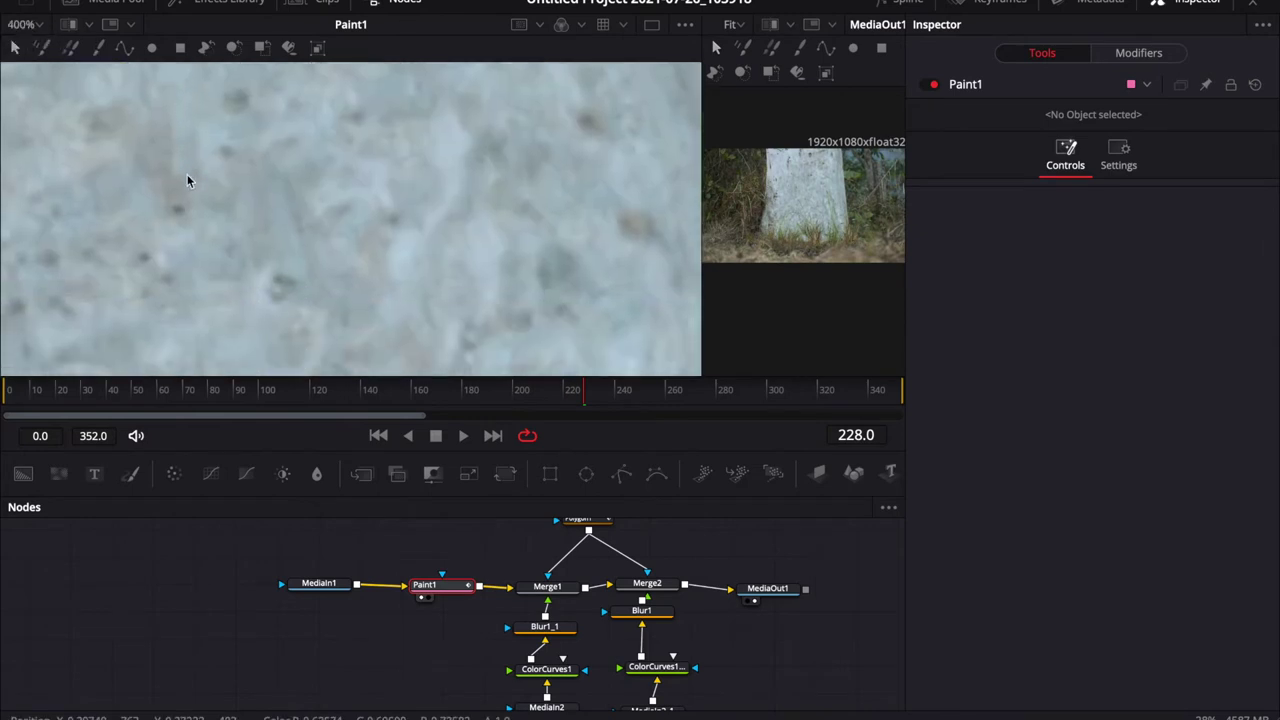
scroll(186, 182, up, 1)
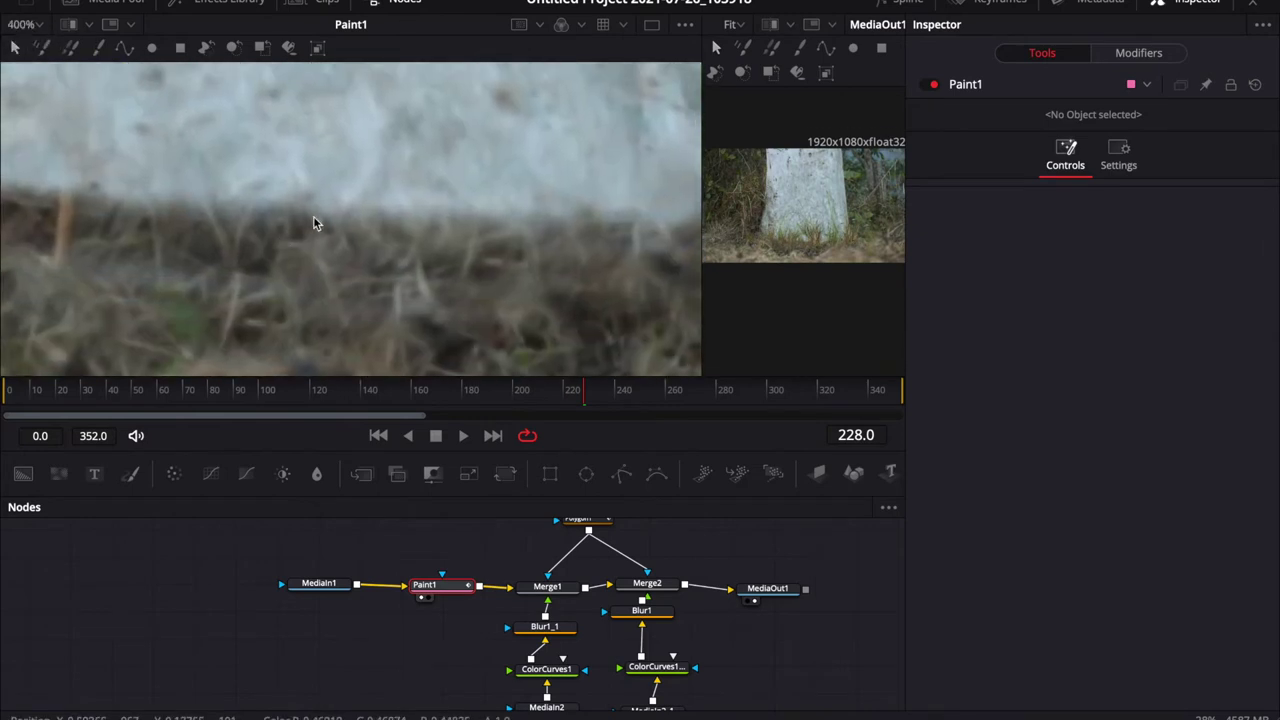
click(30, 30)
click(32, 55)
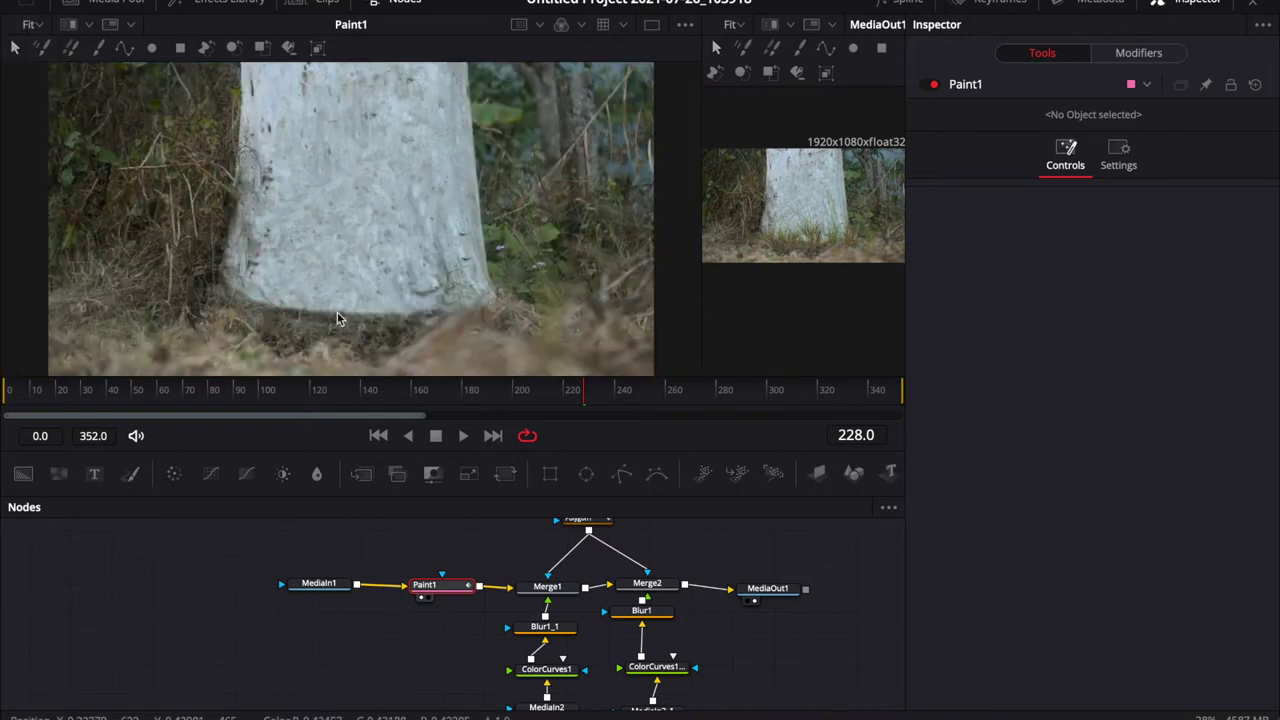
click(556, 590)
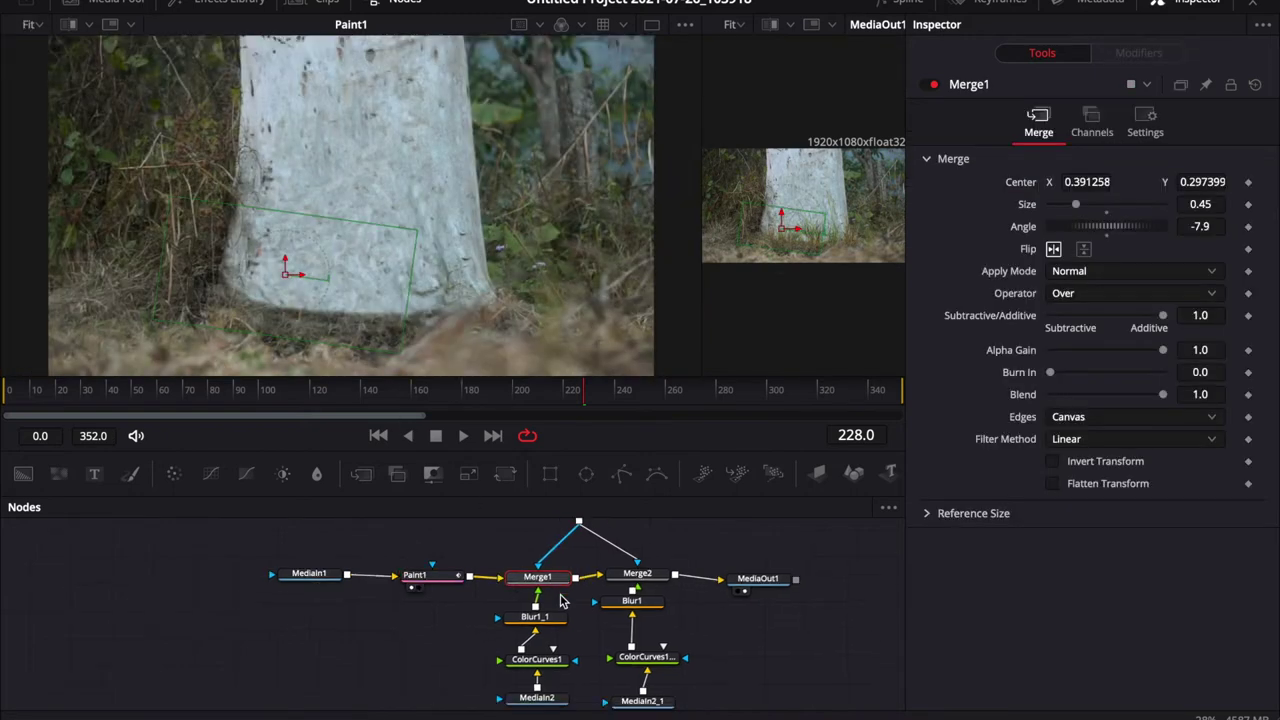
Show the MediaIn2 grass image in viewer 1, then Merge1, Merge2 and MediaOut1 in viewer 2.
click(508, 680)
key(1)
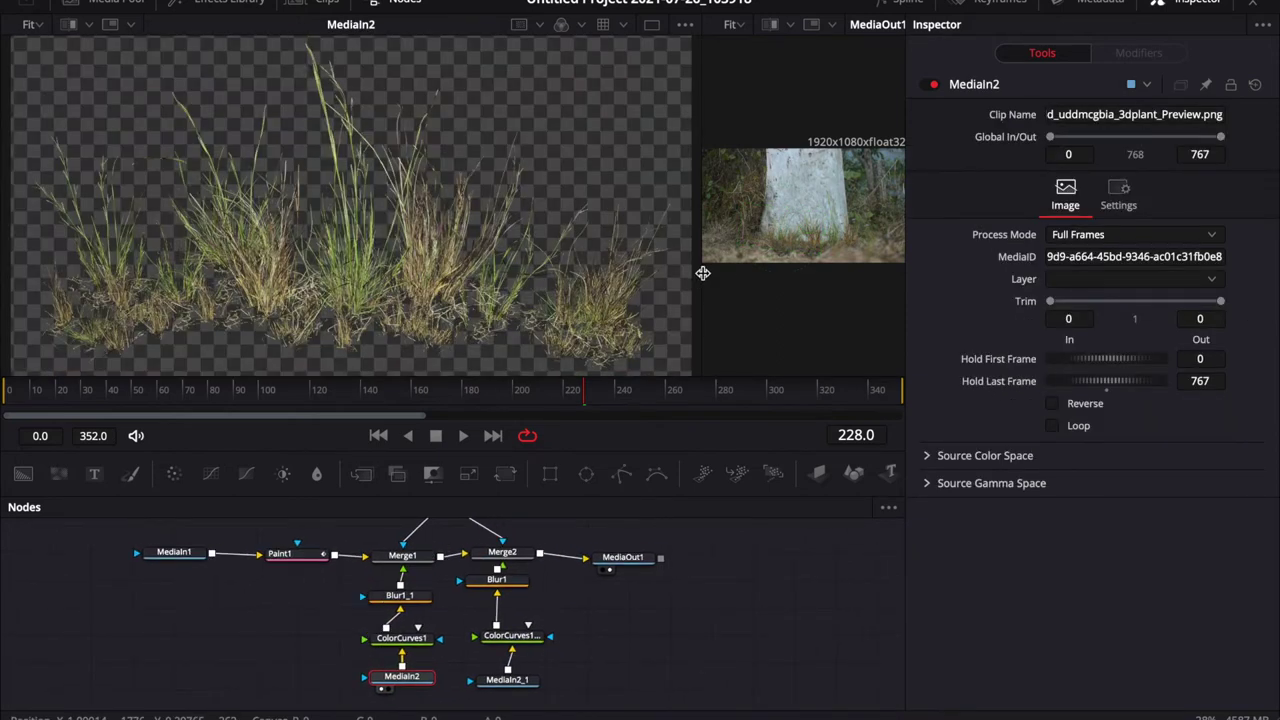
drag(703, 273, 294, 254)
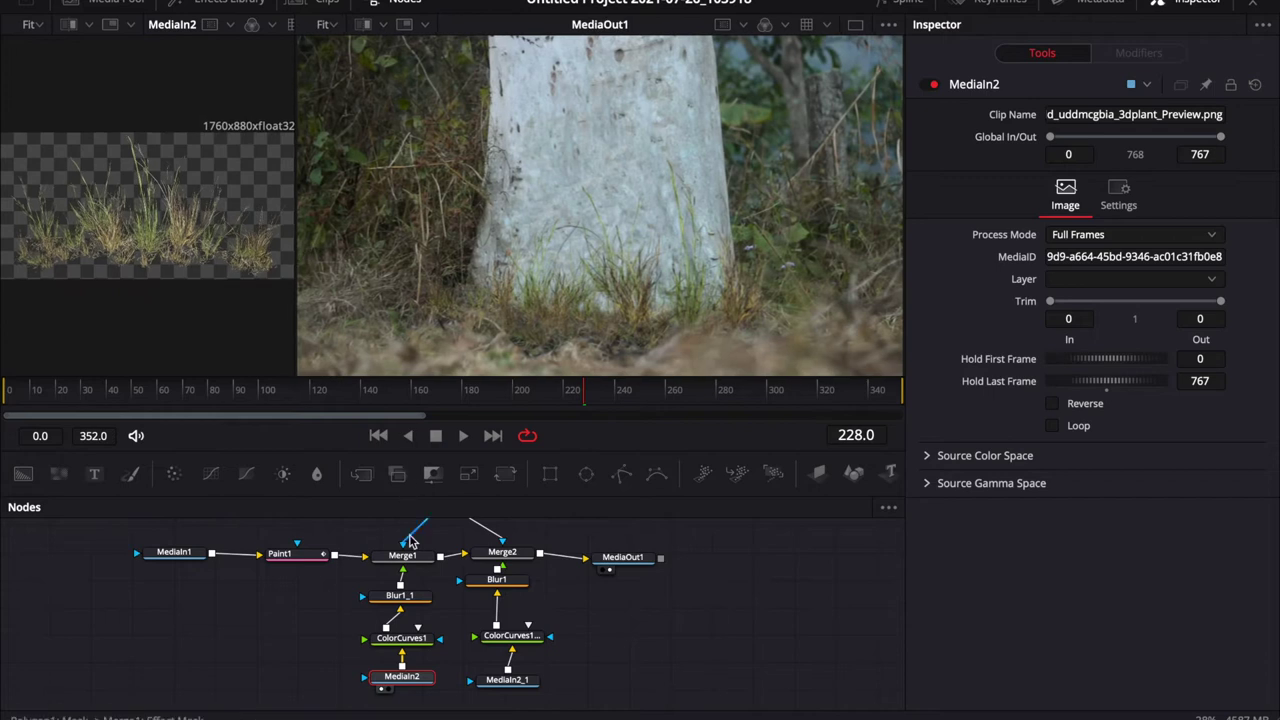
click(403, 555)
key(2)
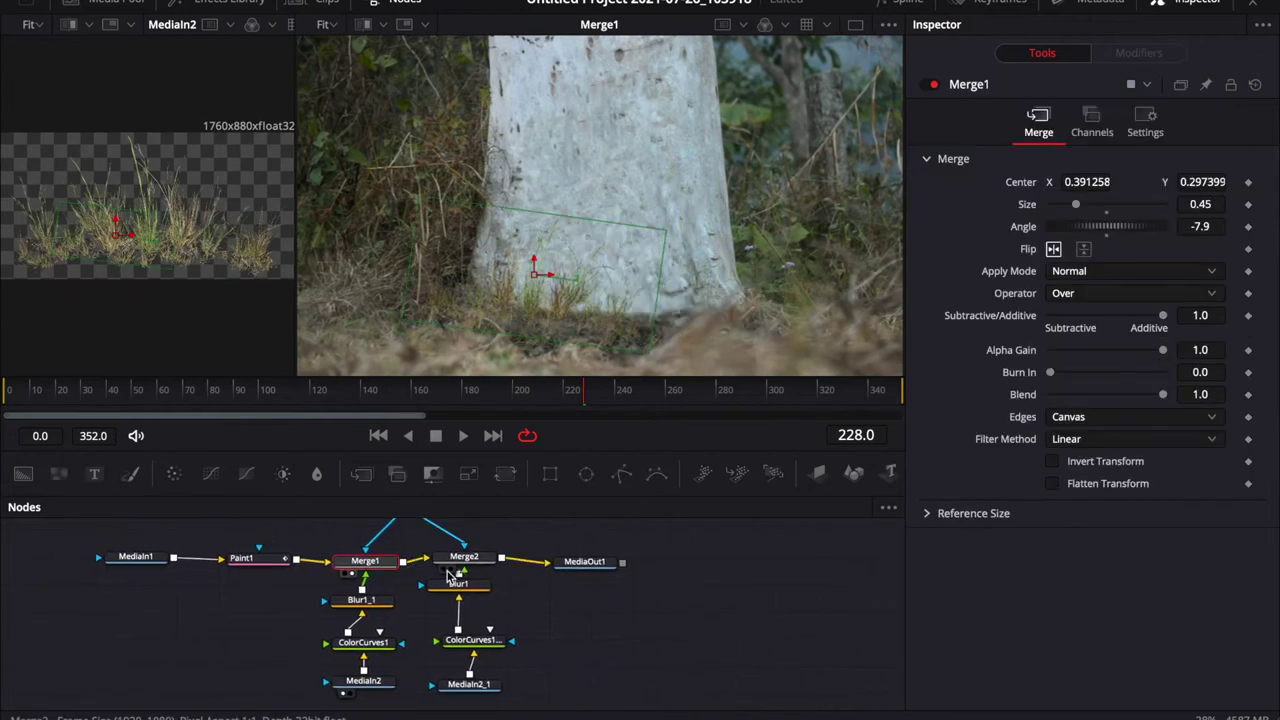
click(465, 563)
key(2)
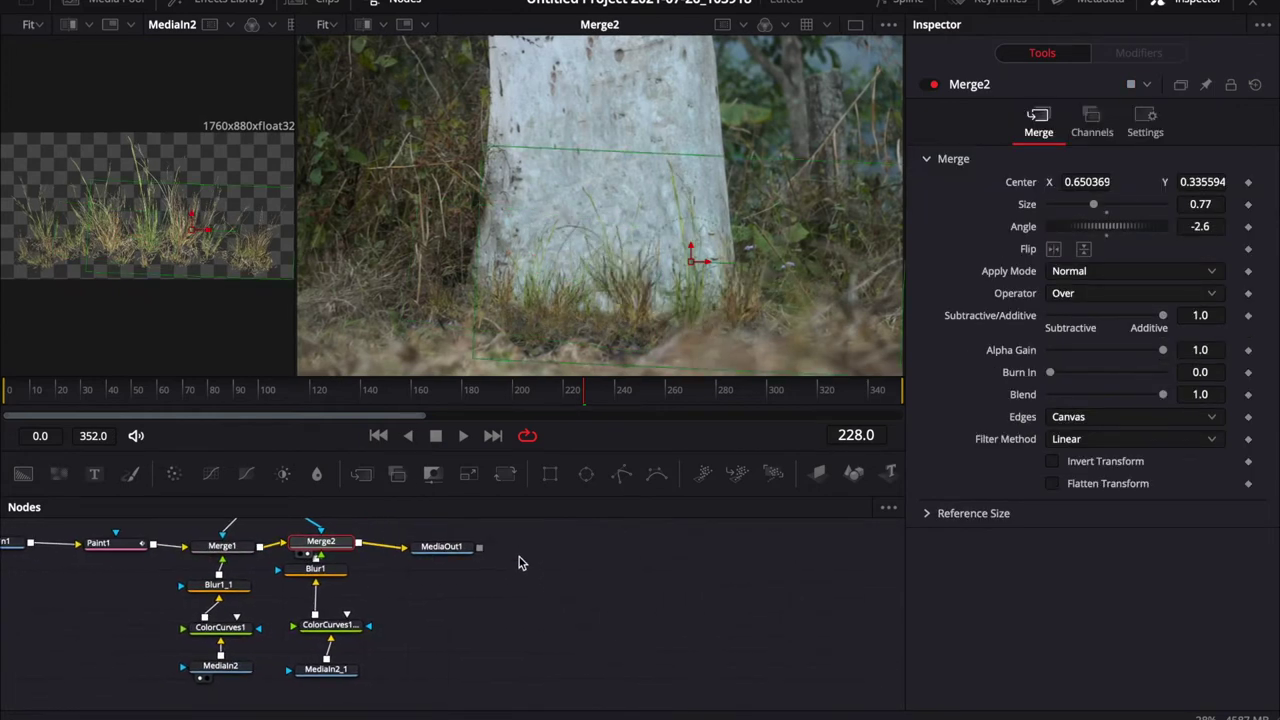
click(443, 553)
key(2)
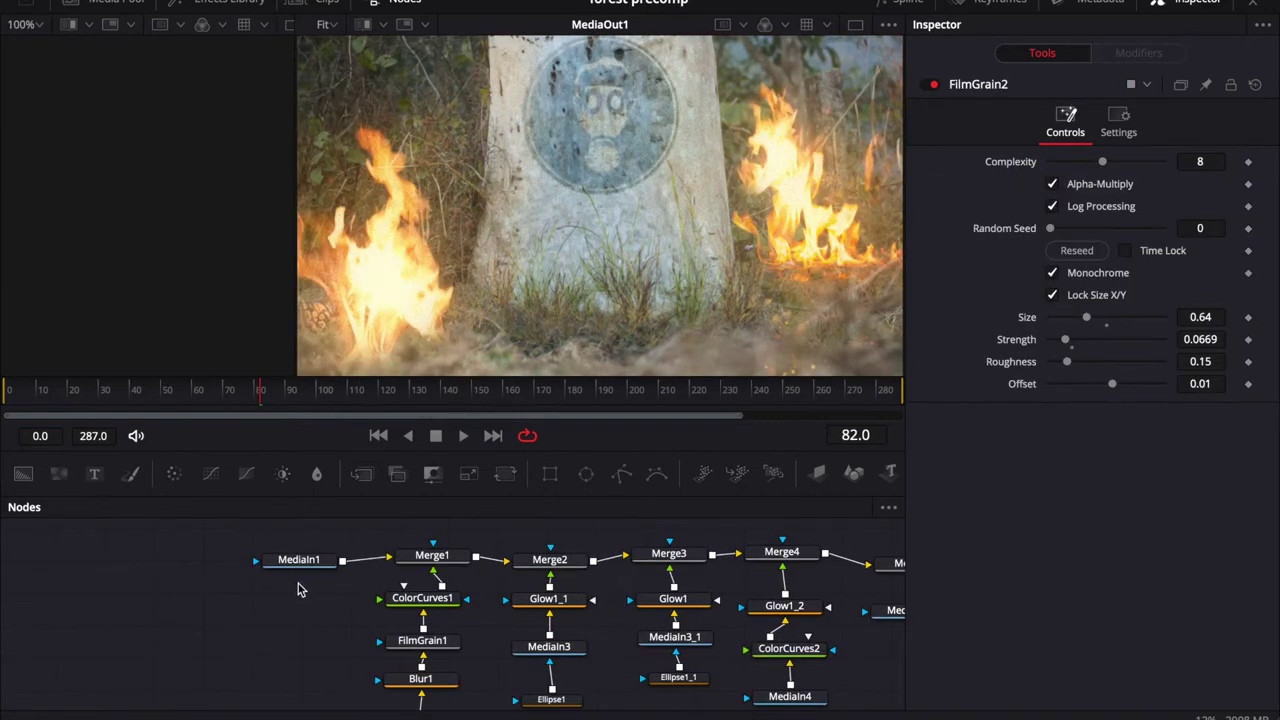
Show MediaIn1 and the Merge1 emblem overlay, undoing a trial move of the emblem.
click(287, 566)
key(1)
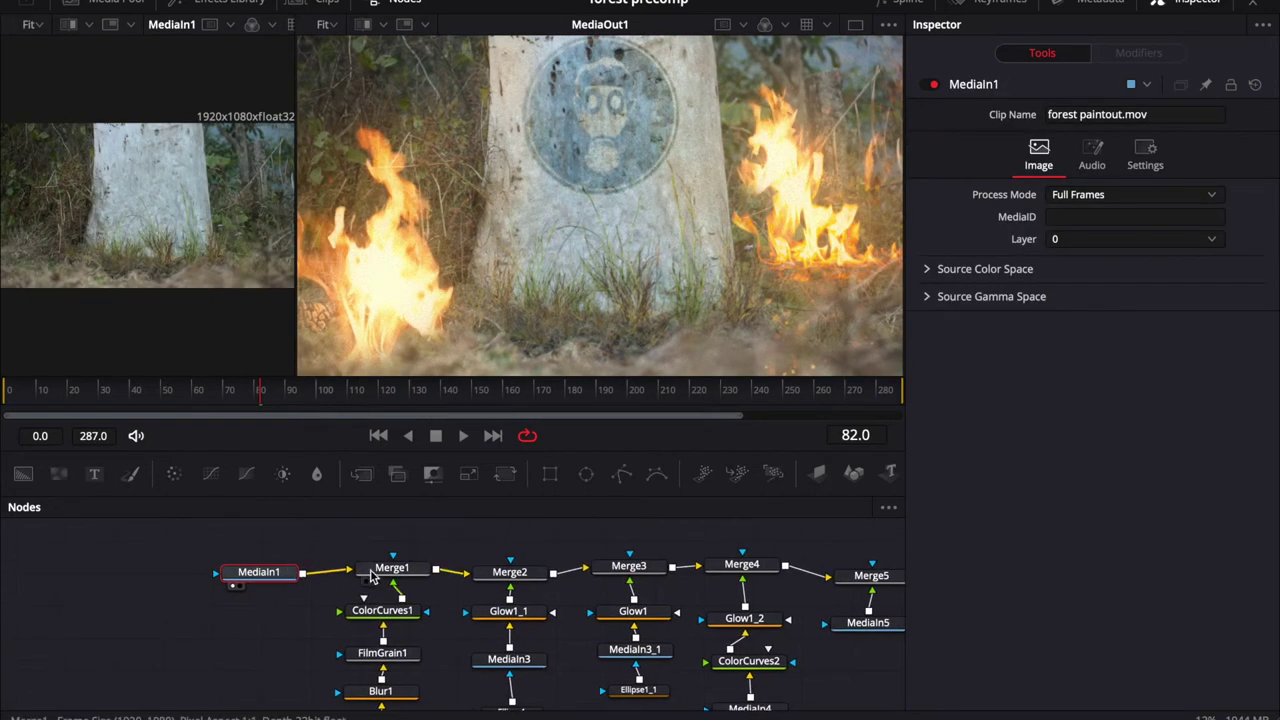
click(380, 575)
key(2)
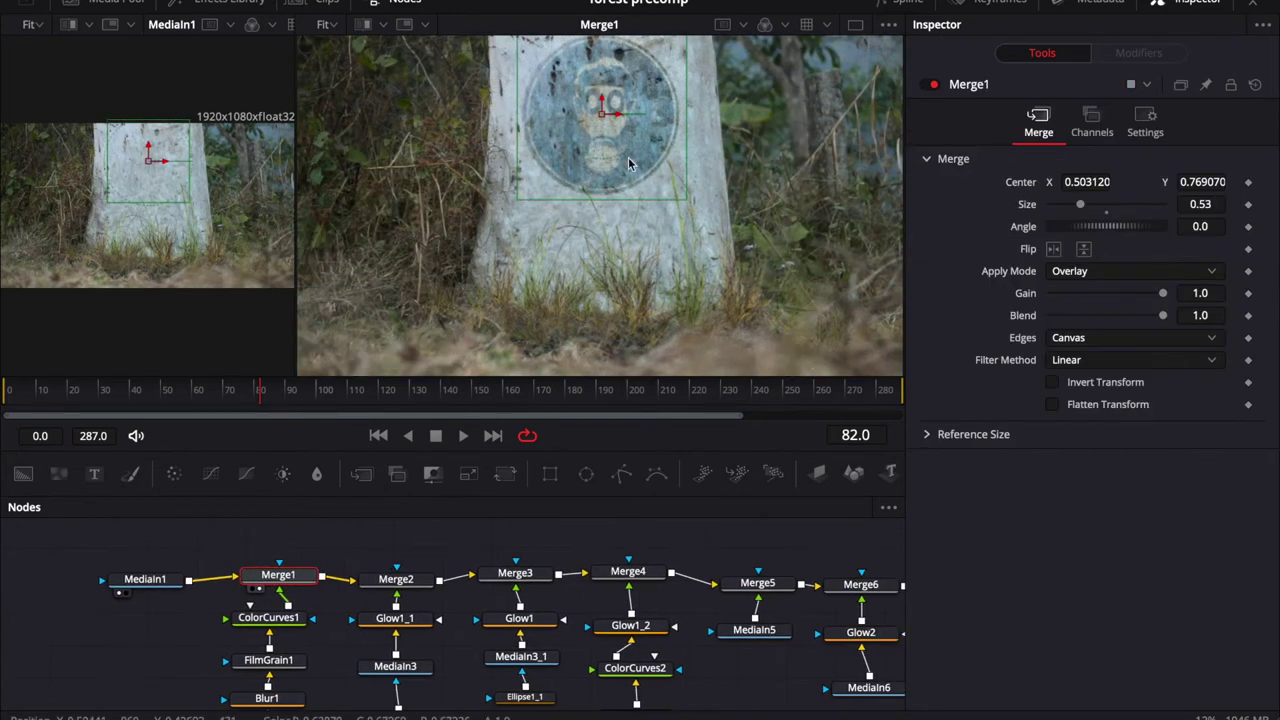
mouse_move(605, 116)
mouse_down()
mouse_move(612, 144)
mouse_move(592, 108)
mouse_move(618, 153)
mouse_move(606, 137)
mouse_up()
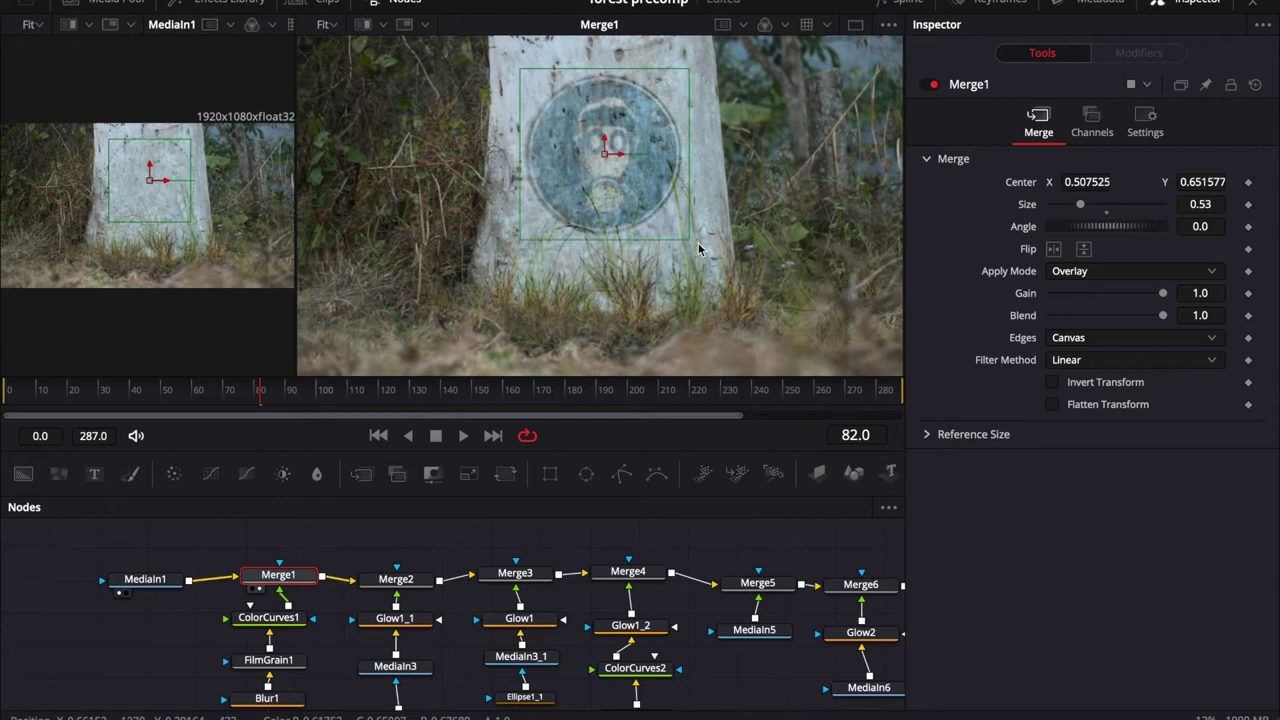
key(ctrl+z)
scroll(432, 581, down, 2)
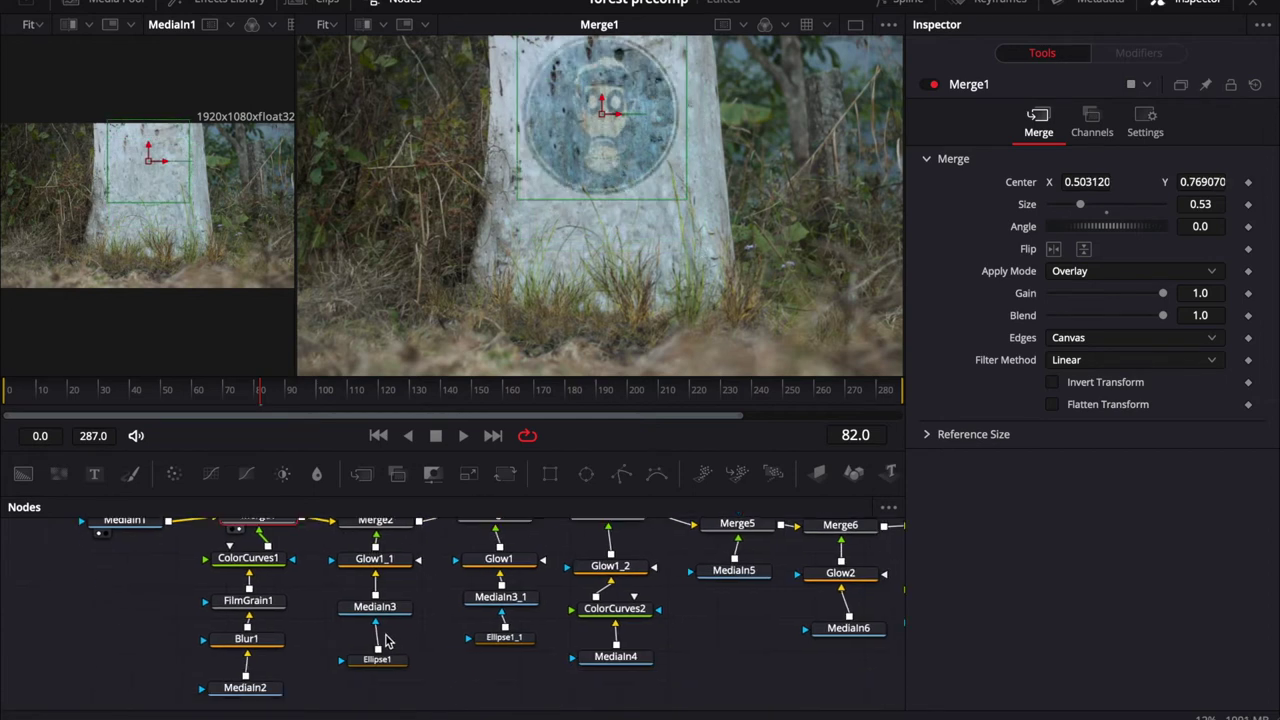
Preview the first fire branch: Ellipse1 mask, MediaIn3 campfire, Glow1_1 and Merge2.
click(390, 668)
key(1)
scroll(390, 668, up, 2)
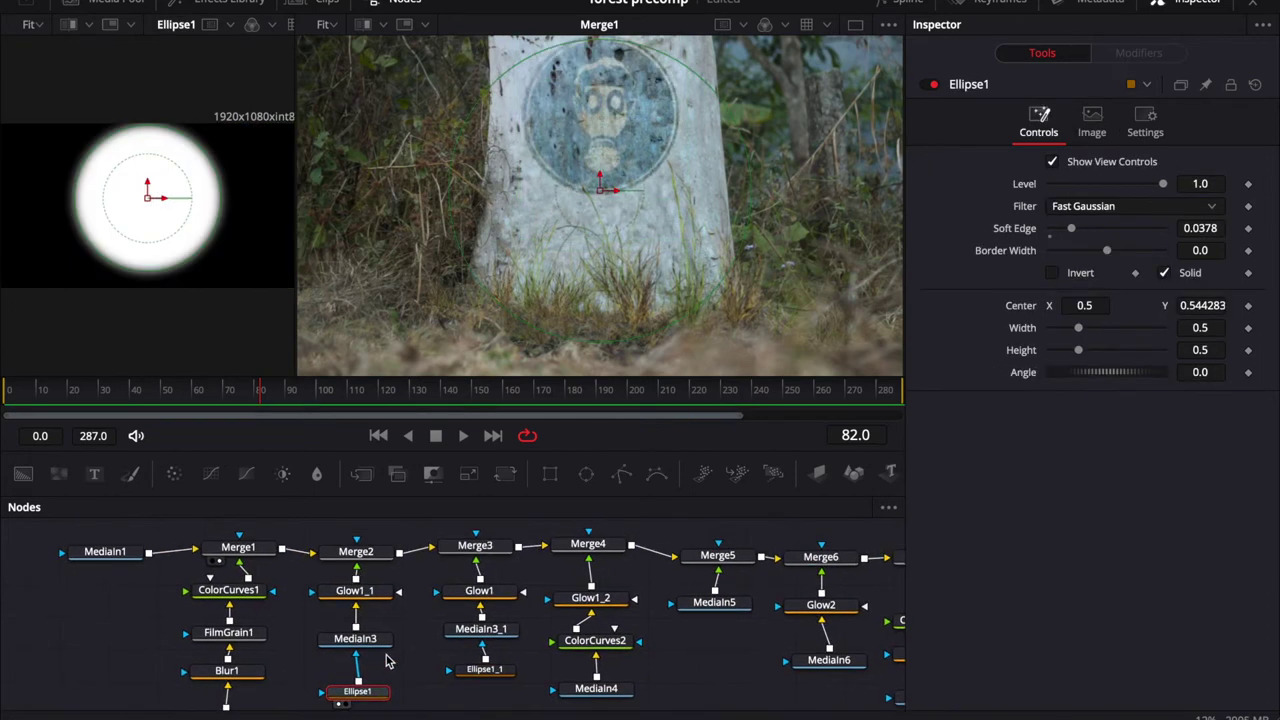
click(382, 648)
key(1)
scroll(380, 651, up, 1)
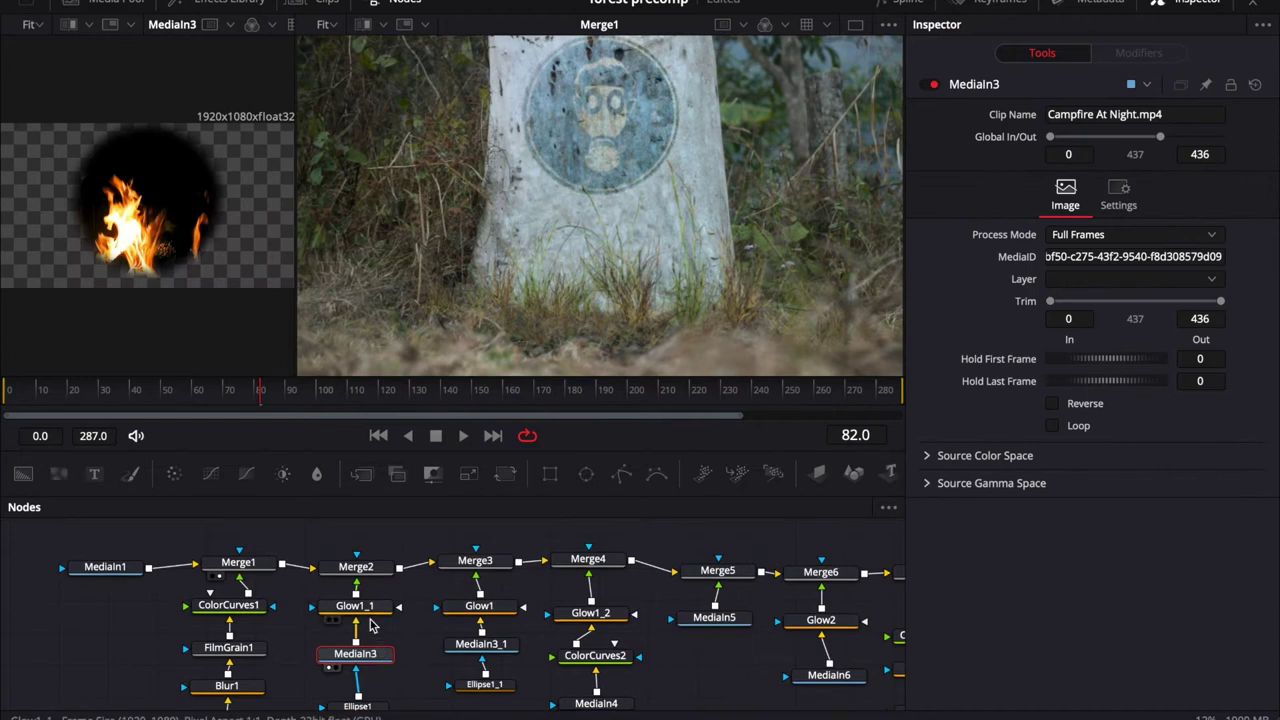
click(371, 610)
scroll(368, 622, up, 3)
click(350, 612)
key(1)
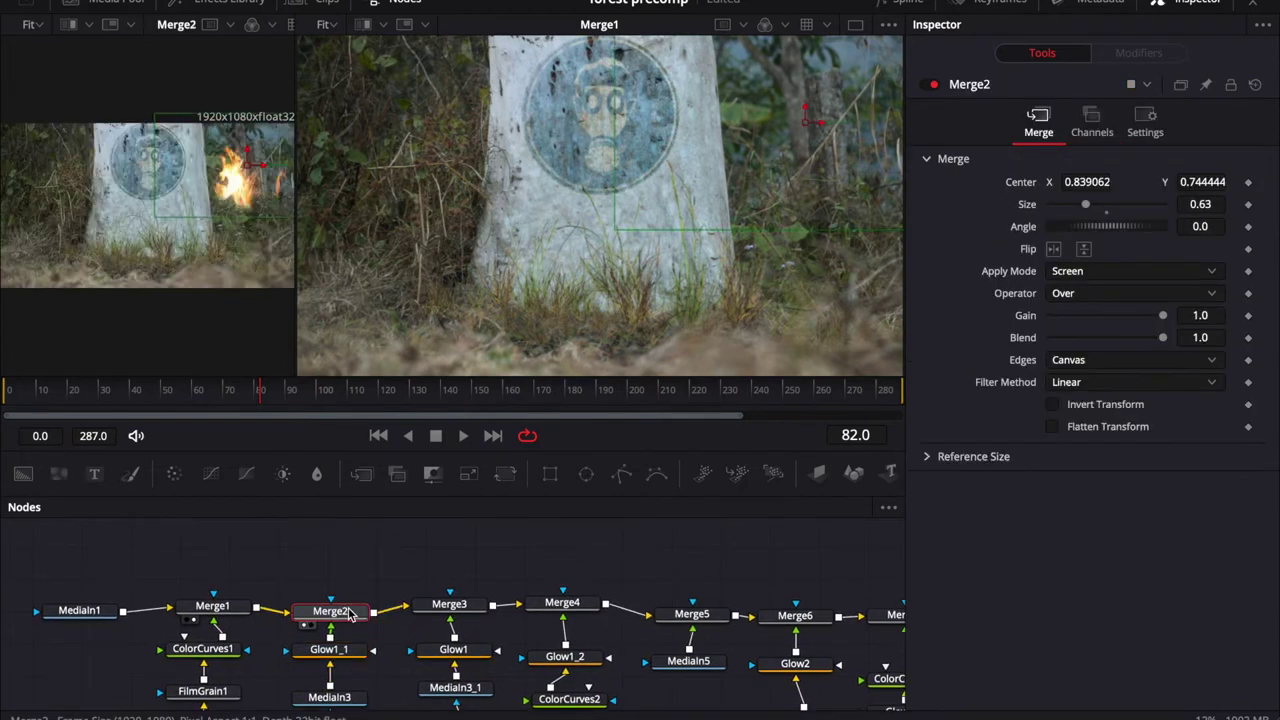
scroll(688, 316, down, 2)
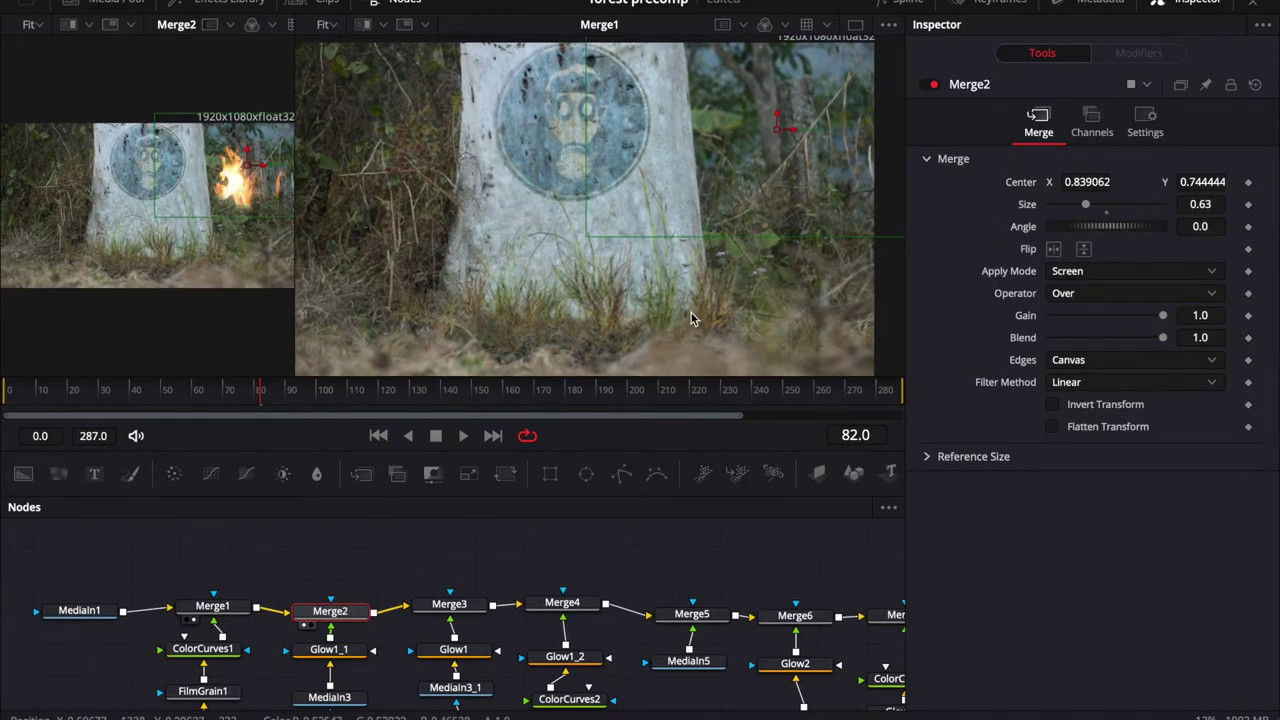
key(2)
Inspect Merge3 and the second fire branch: Ellipse1_1 mask, MediaIn3_1 campfire and Glow1.
click(463, 607)
scroll(470, 590, down, 3)
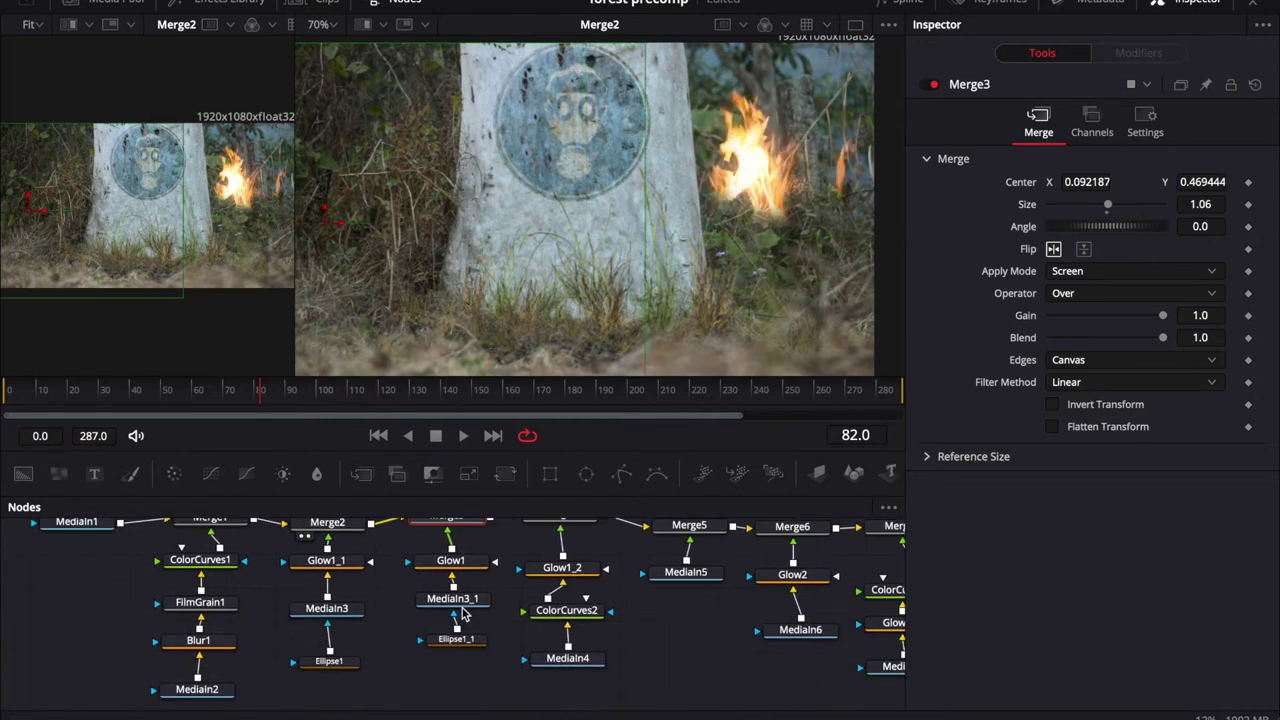
scroll(474, 565, right, 5)
key(2)
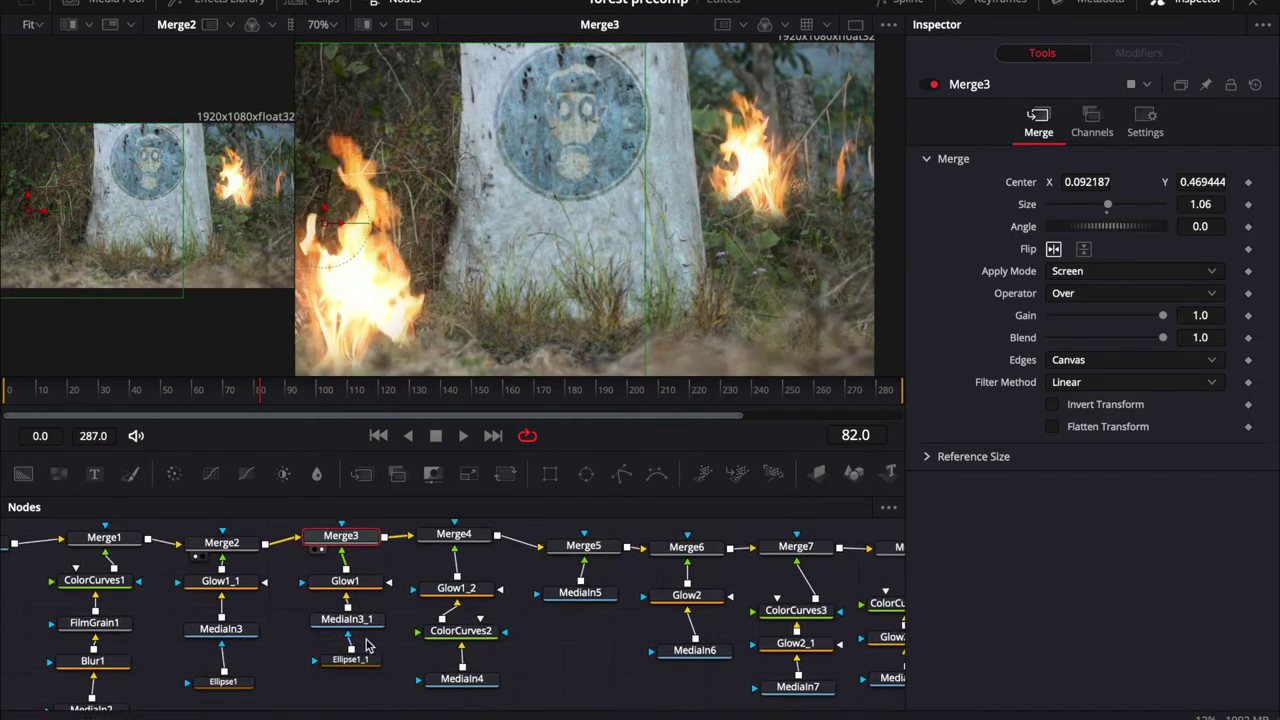
click(356, 664)
key(1)
scroll(350, 650, up, 1)
click(346, 629)
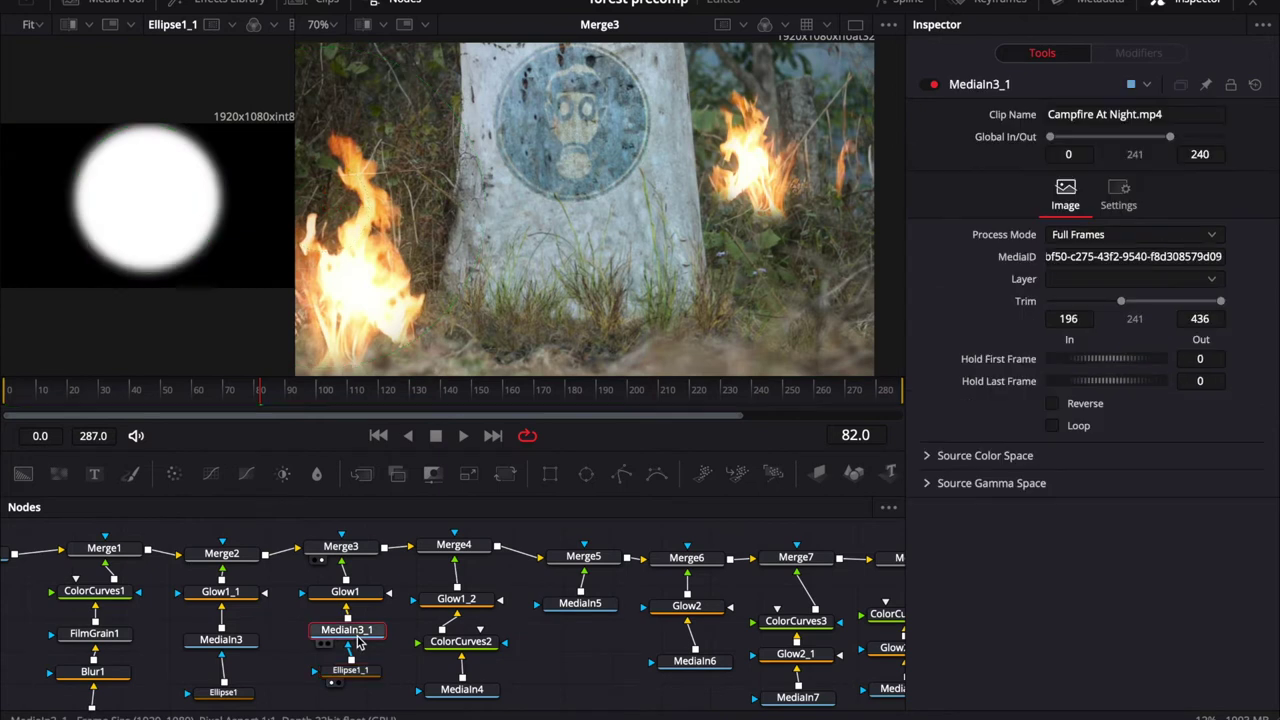
key(1)
click(350, 592)
key(1)
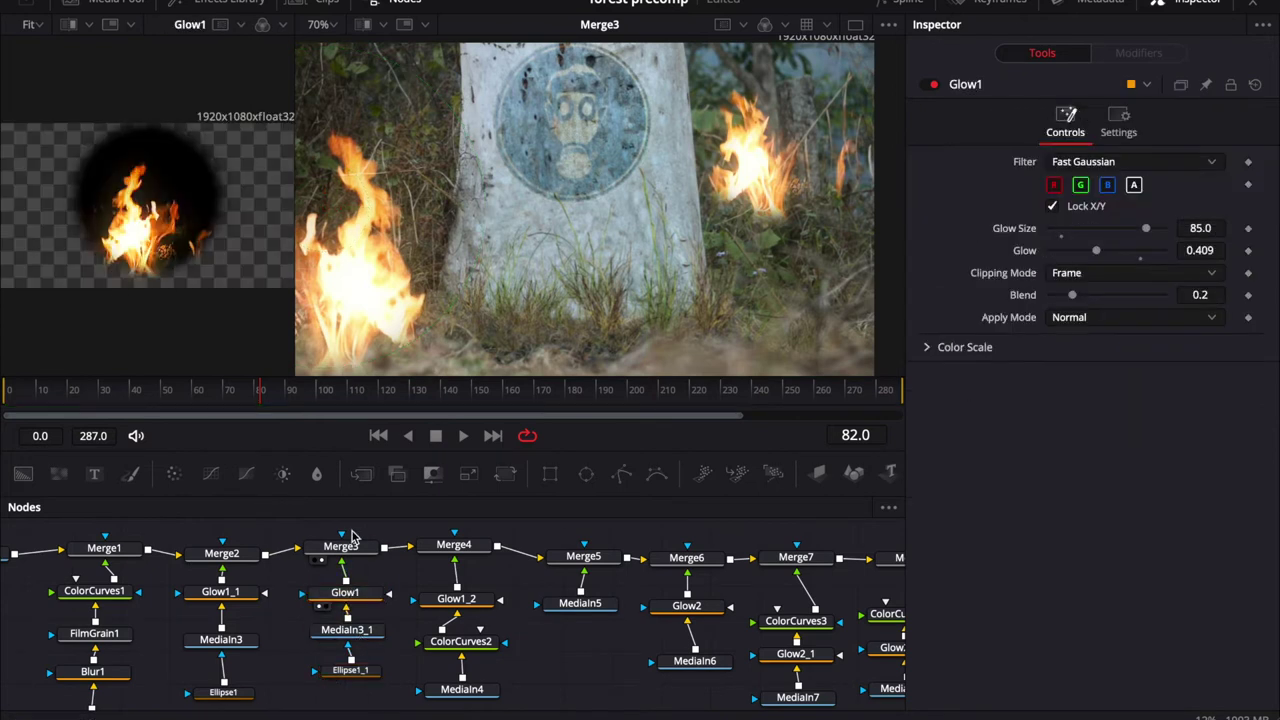
click(348, 549)
scroll(300, 545, right, 5)
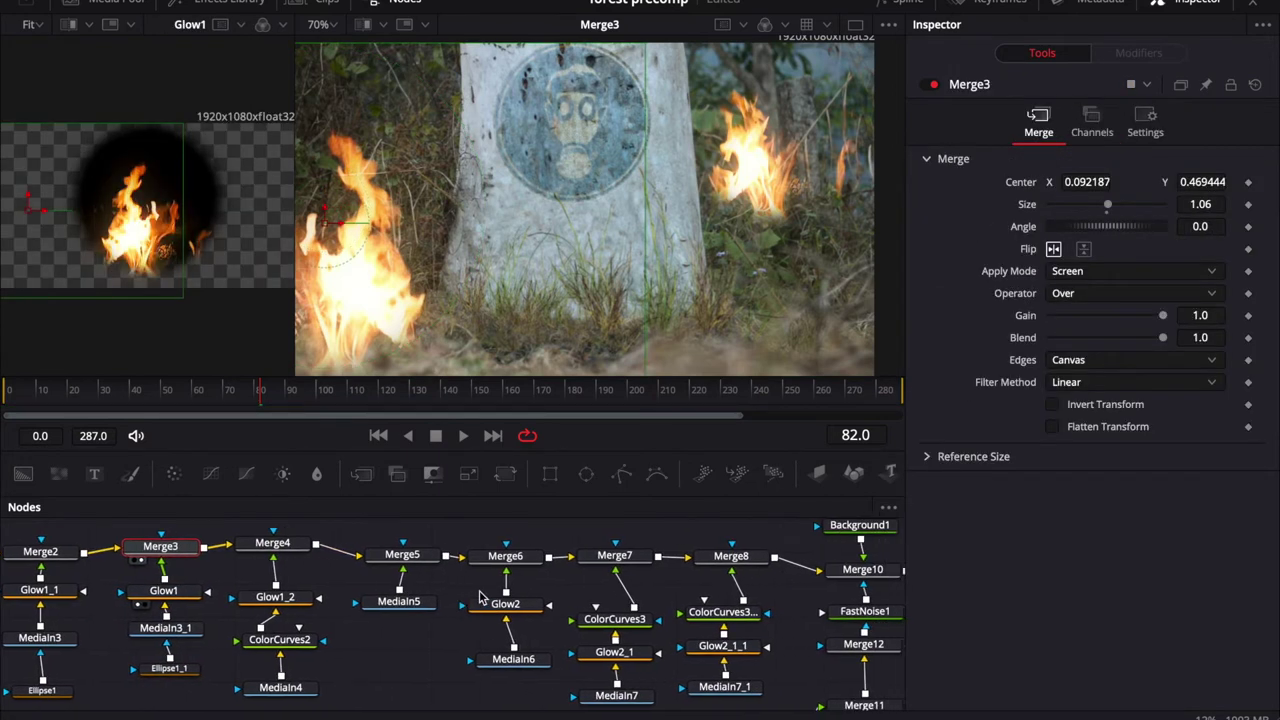
Step the composite through Merge4, Merge5, Merge6, Merge7 and Merge8 in the second viewer.
click(262, 545)
key(2)
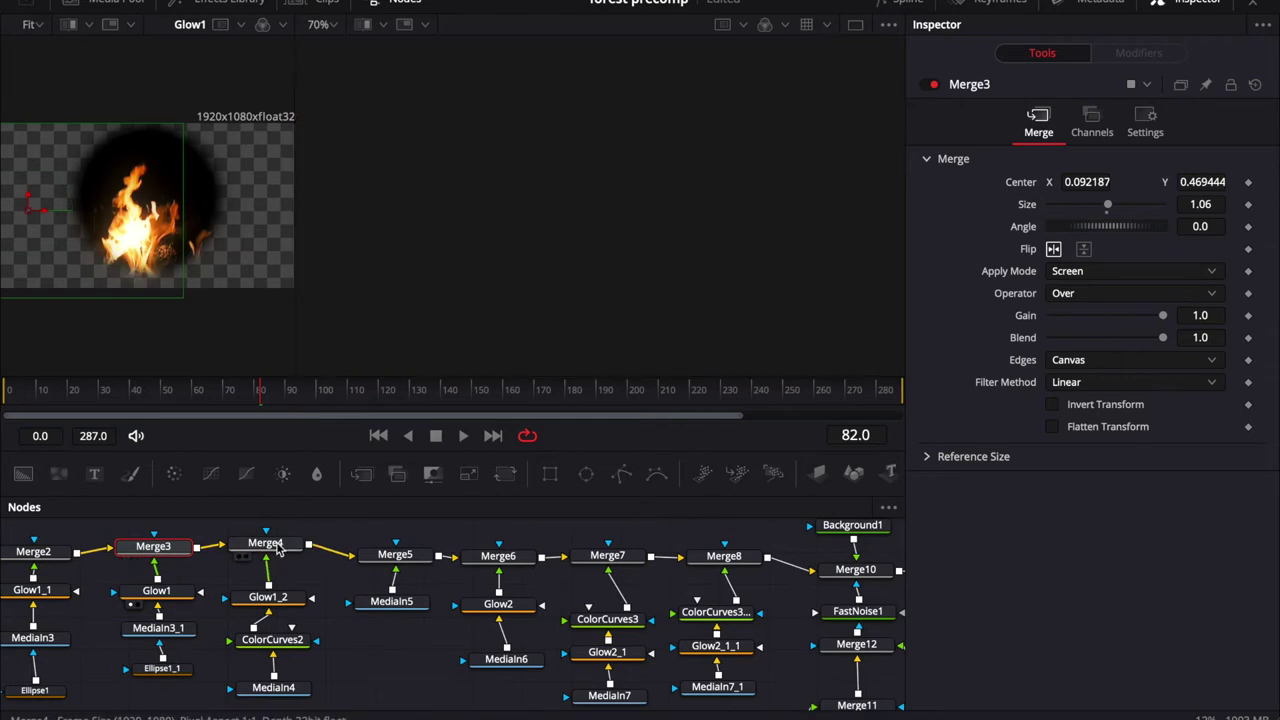
scroll(282, 548, up, 1)
click(383, 565)
key(2)
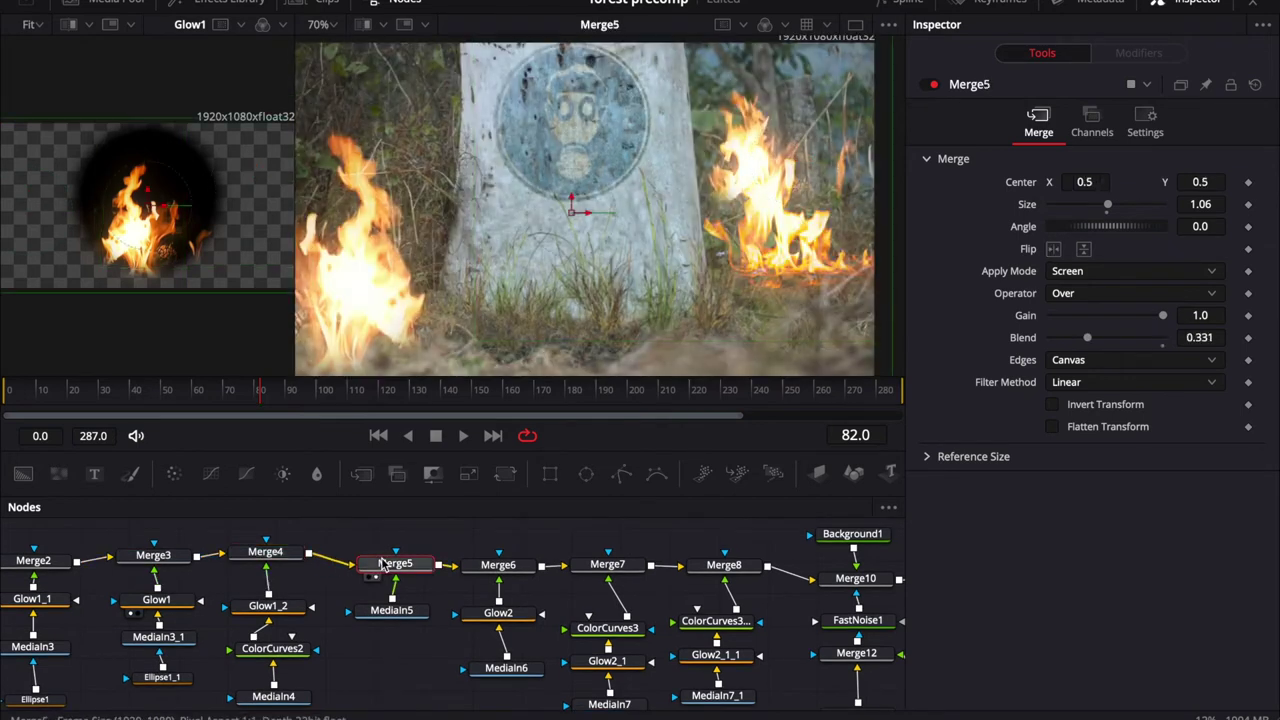
click(500, 568)
key(2)
scroll(505, 572, right, 3)
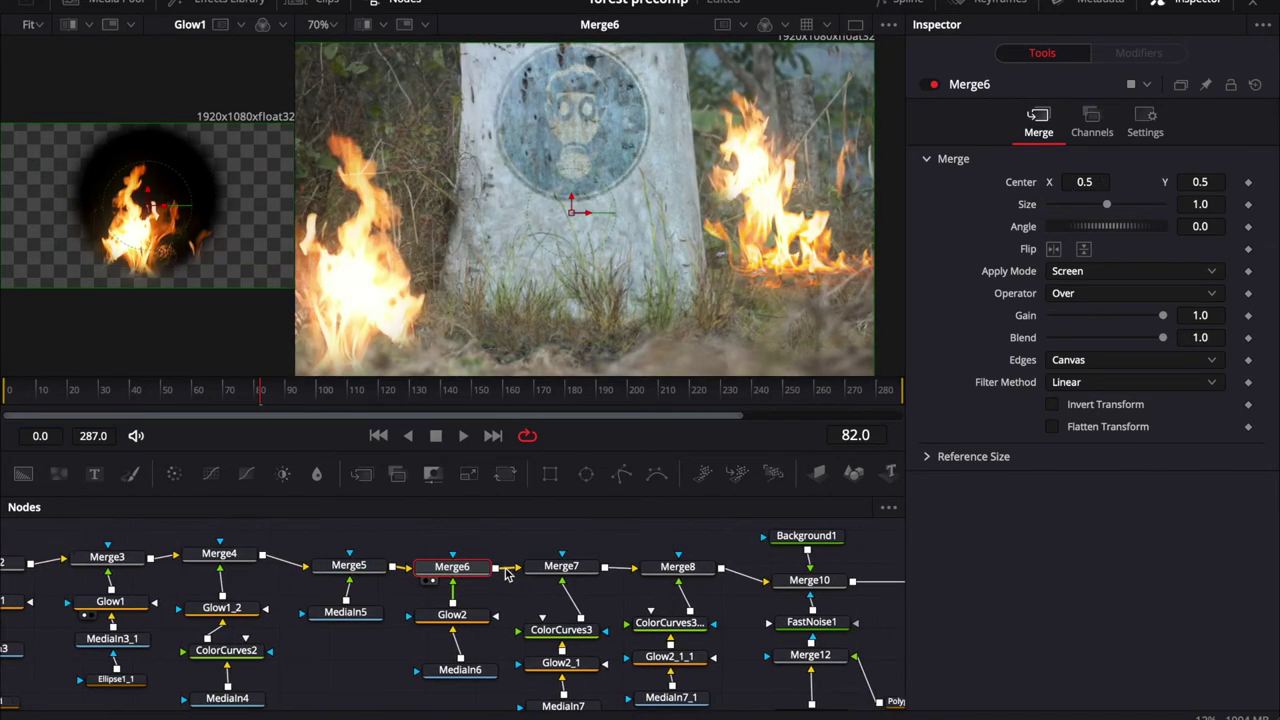
click(543, 568)
key(2)
scroll(543, 572, right, 3)
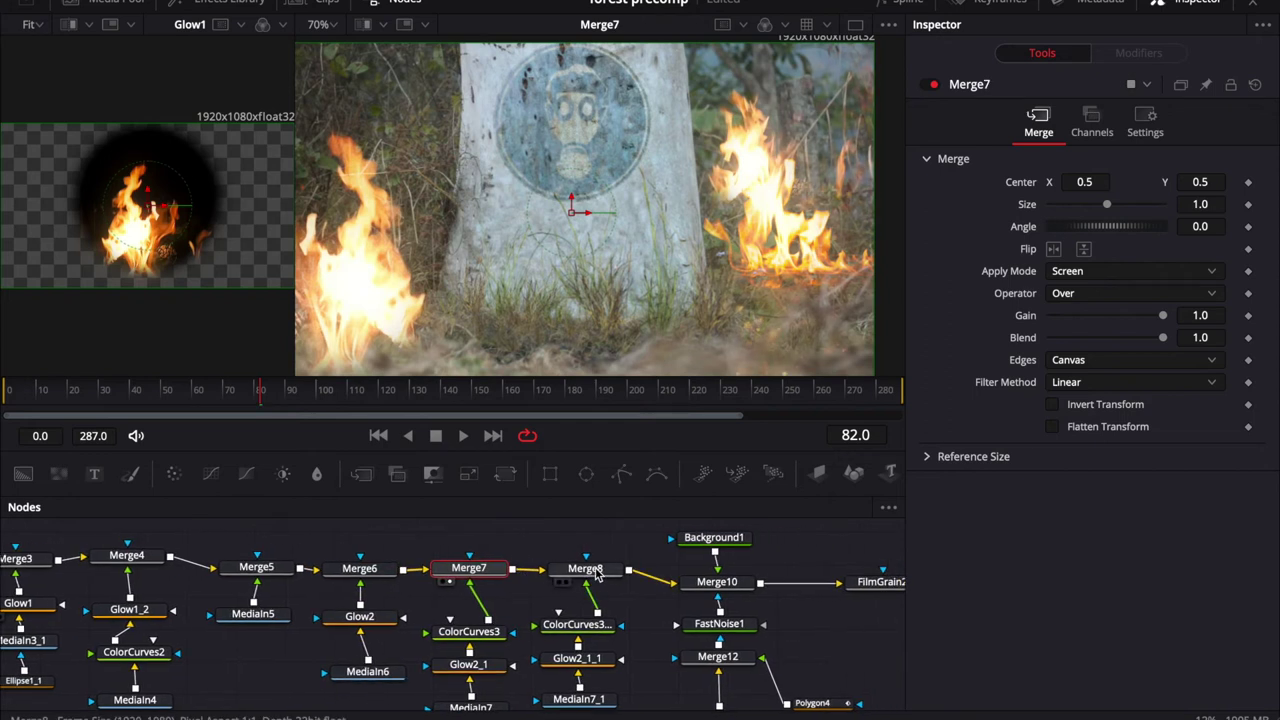
click(590, 570)
key(2)
scroll(620, 585, right, 2)
Show the Merge10 fog blend and the final FilmGrain2 film-grained composite.
click(636, 588)
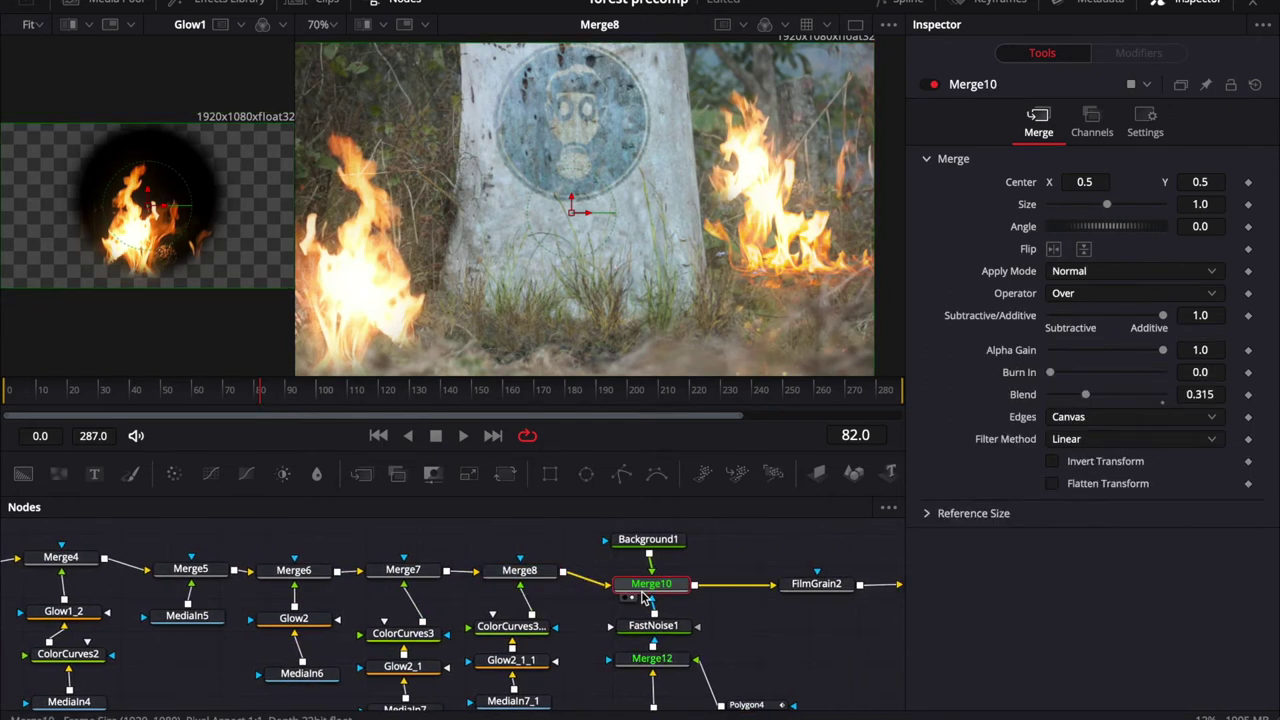
key(2)
scroll(723, 592, right, 3)
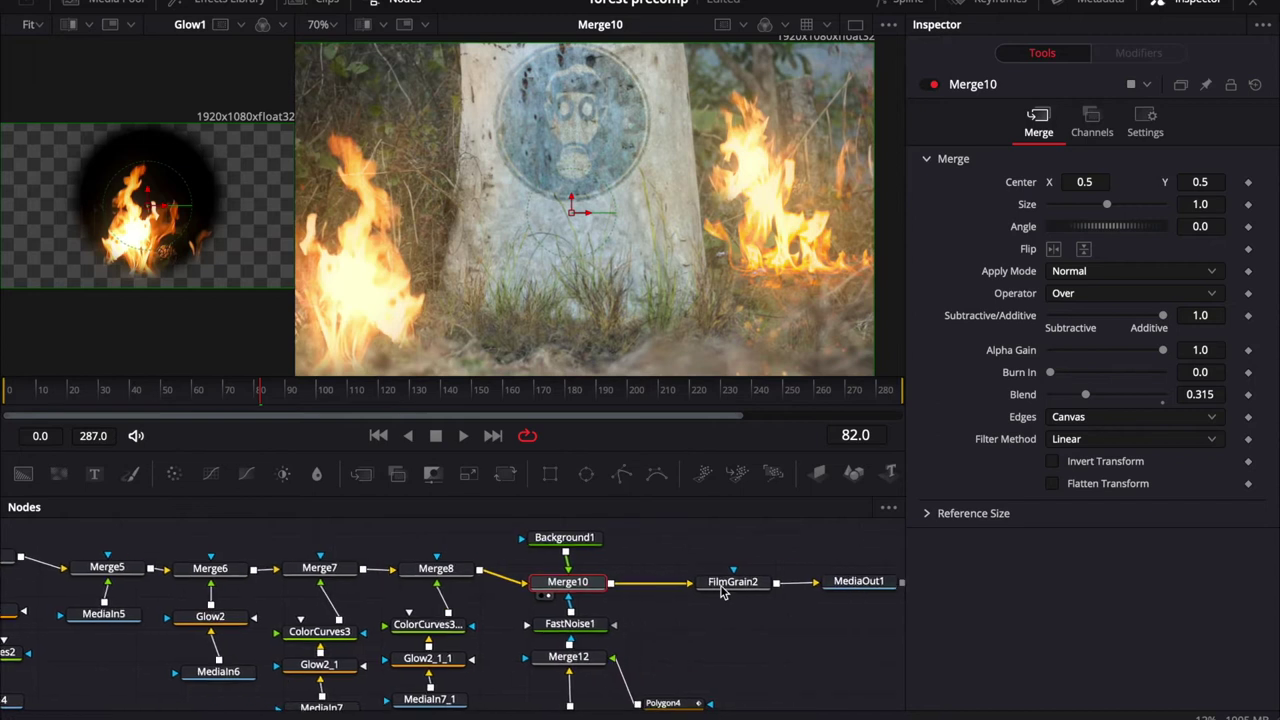
click(728, 586)
key(2)
scroll(630, 598, right, 2)
scroll(630, 598, down, 1)
scroll(630, 598, left, 5)
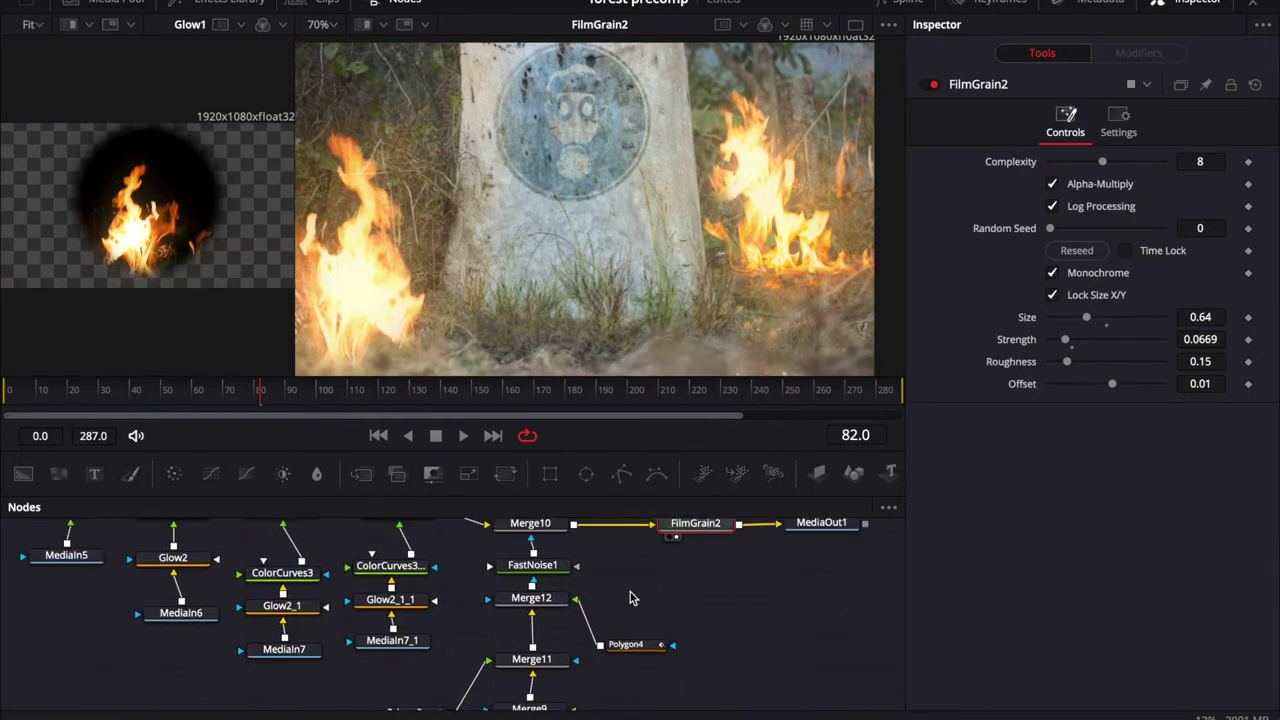
scroll(630, 598, up, 1)
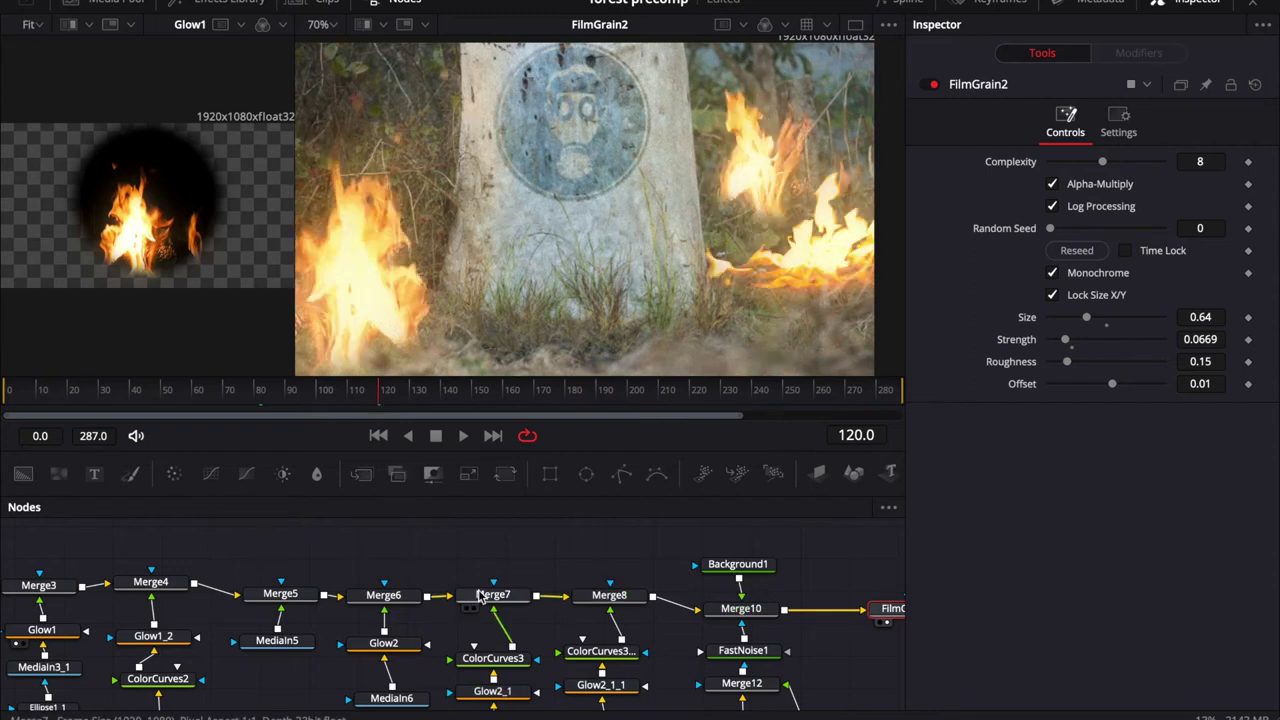
scroll(478, 597, right, 8)
scroll(478, 597, down, 2)
scroll(478, 597, down, 5)
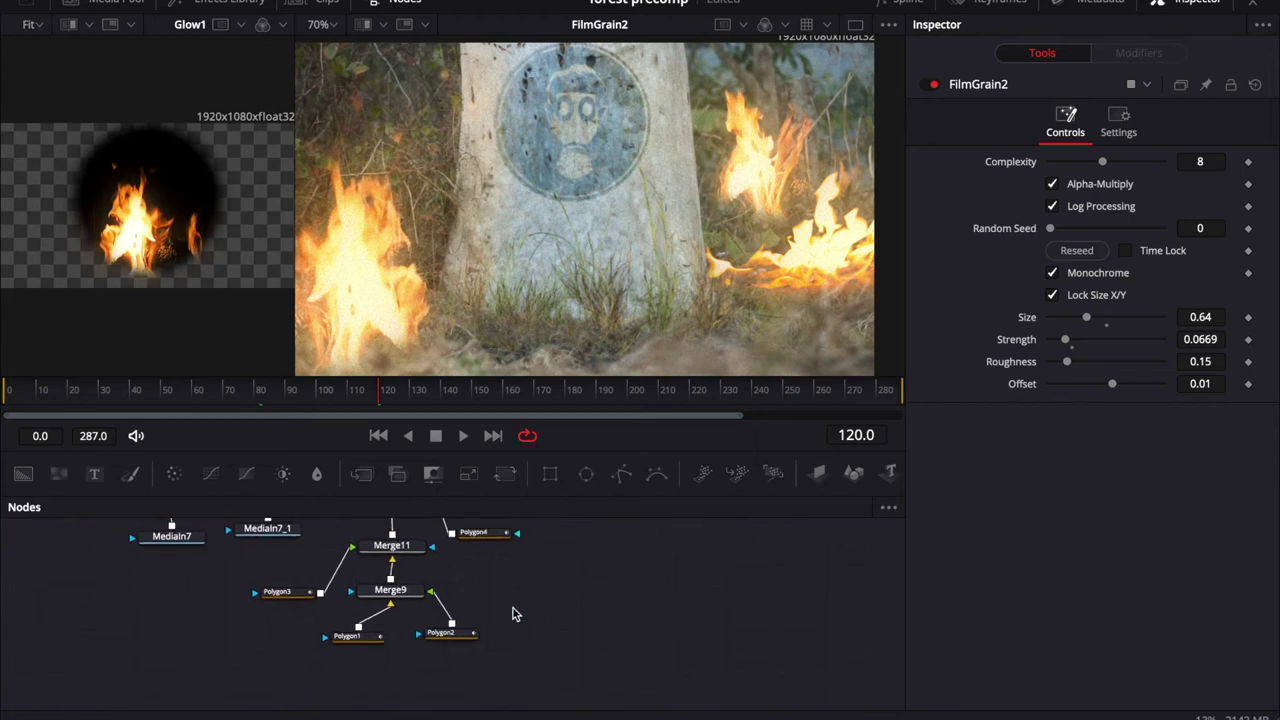
Preview the Polygon1–3 masks and their combinations through Merge9, Merge11 and Merge12.
click(446, 632)
key(1)
click(355, 636)
key(1)
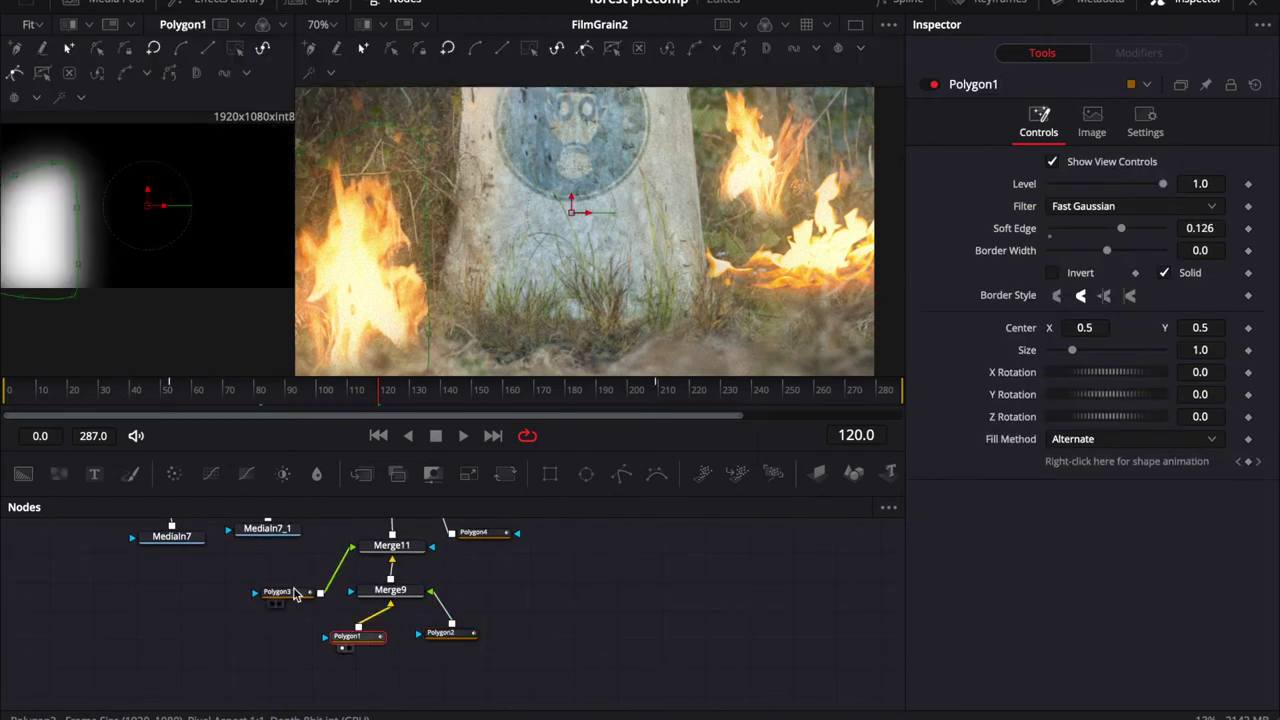
click(280, 592)
key(1)
click(405, 597)
key(2)
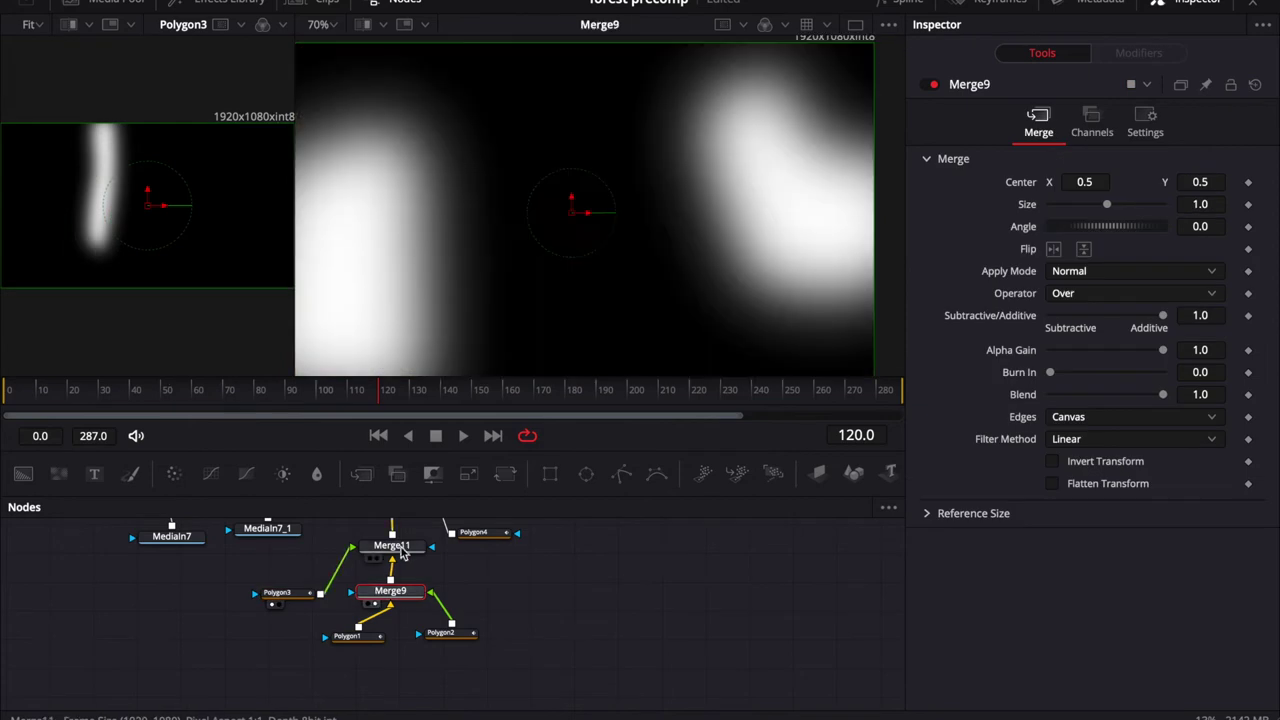
click(405, 546)
key(2)
scroll(470, 592, up, 3)
click(450, 568)
key(2)
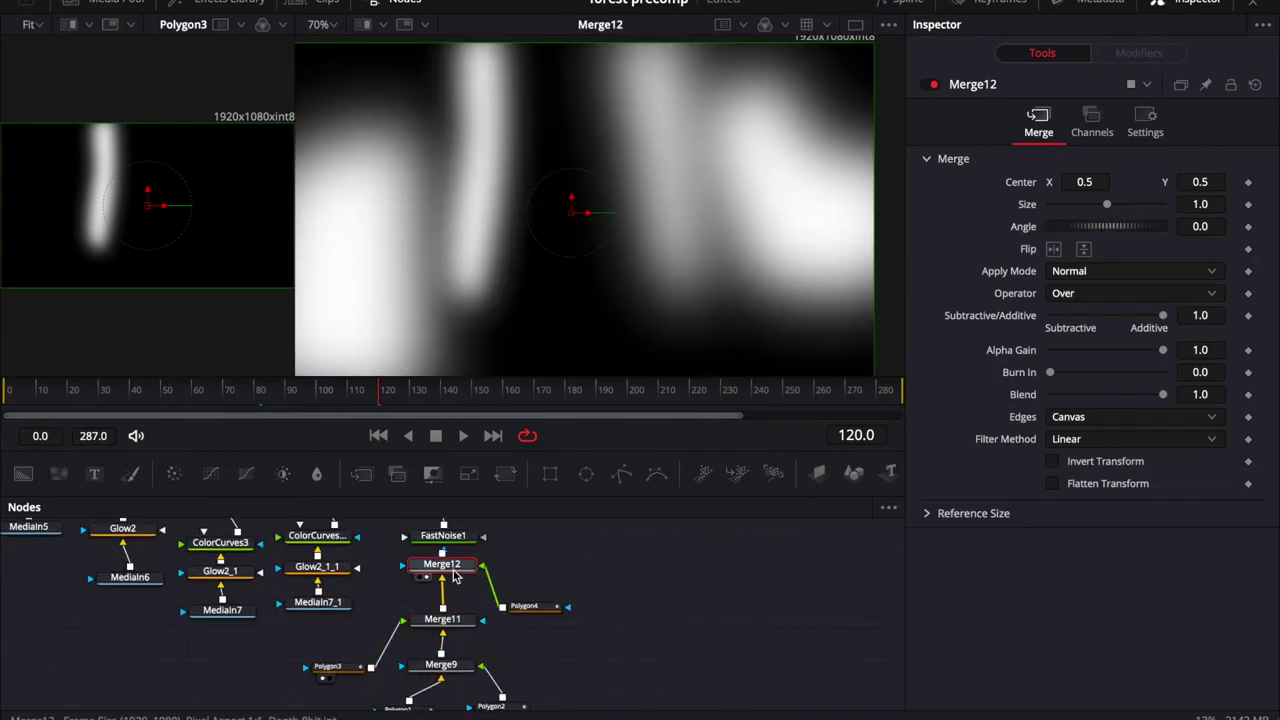
scroll(452, 578, up, 2)
scroll(425, 598, up, 2)
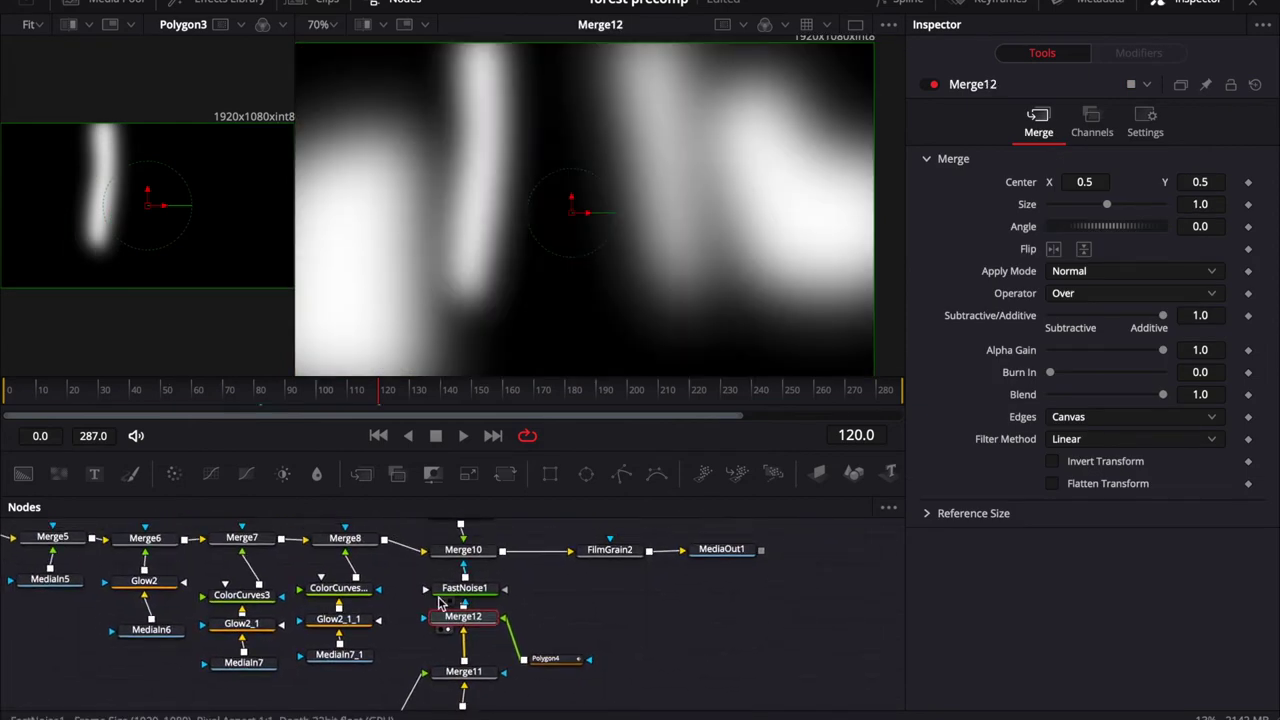
Show the FastNoise1 fog on its own and increase its noise contrast.
click(476, 592)
key(2)
scroll(478, 597, up, 2)
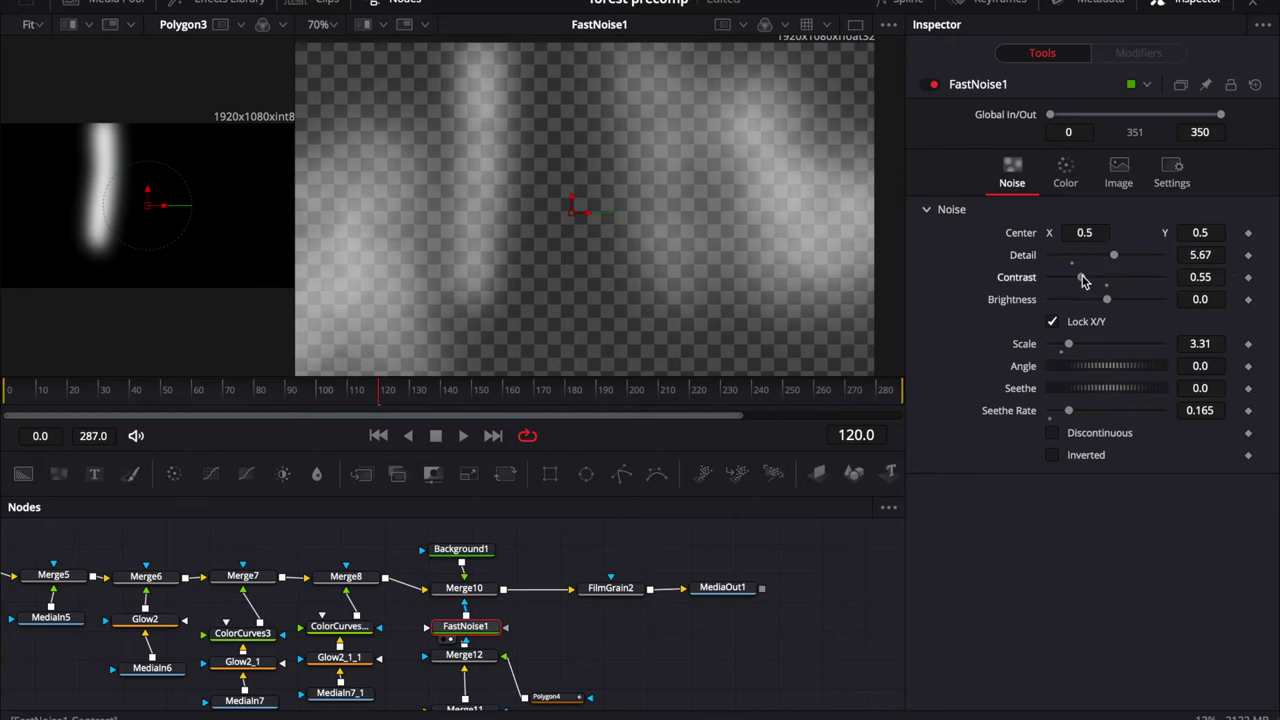
drag(1082, 280, 1108, 273)
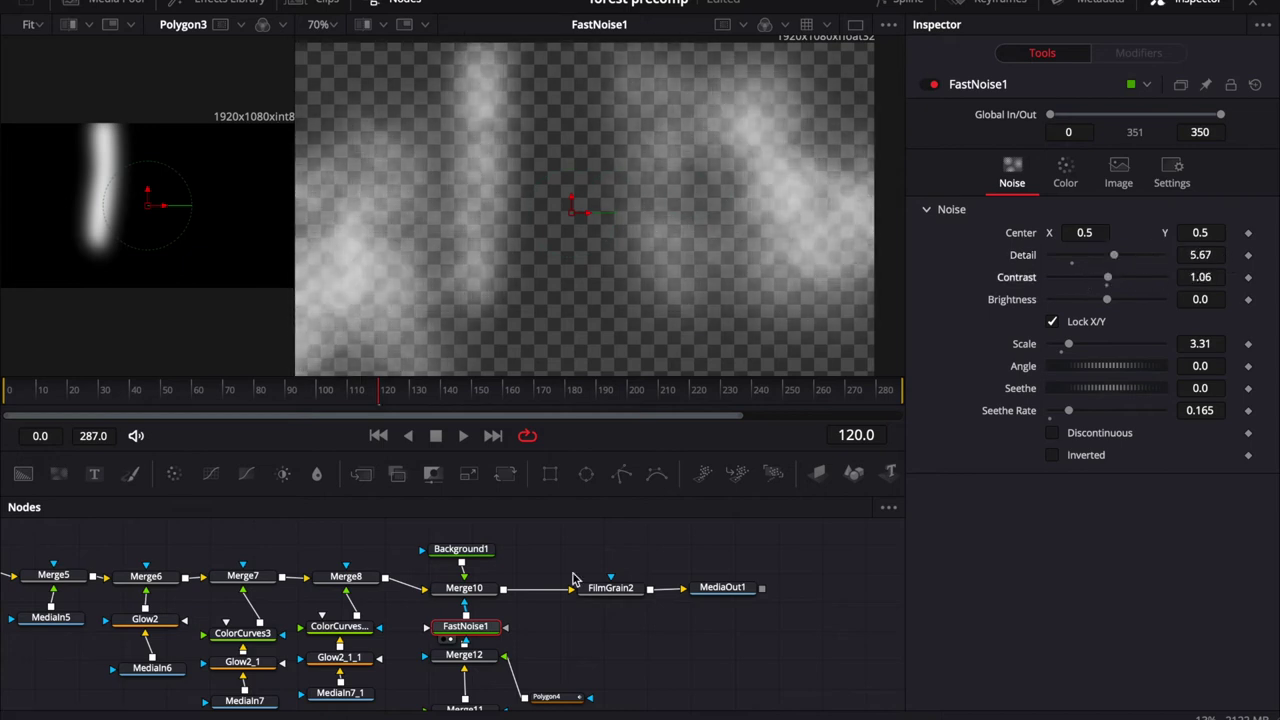
Load Merge10, FilmGrain2 and the final MediaOut1 output into the second viewer.
click(464, 590)
key(2)
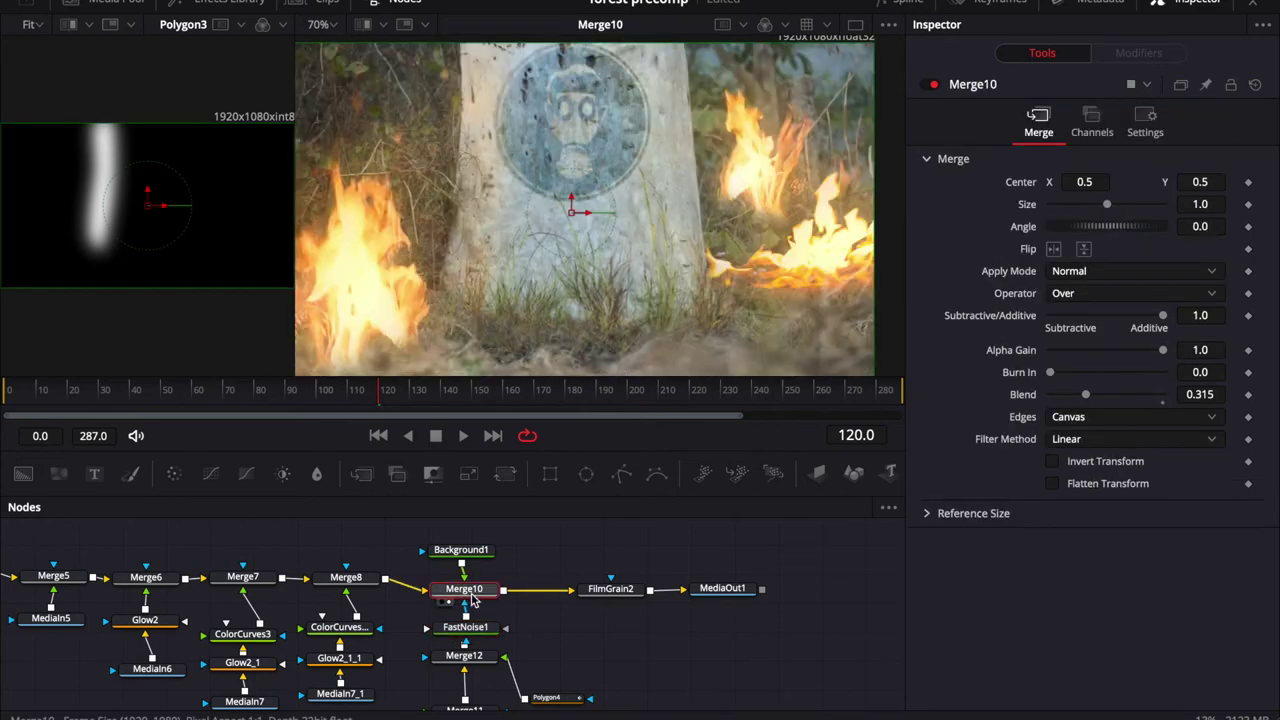
scroll(534, 617, right, 5)
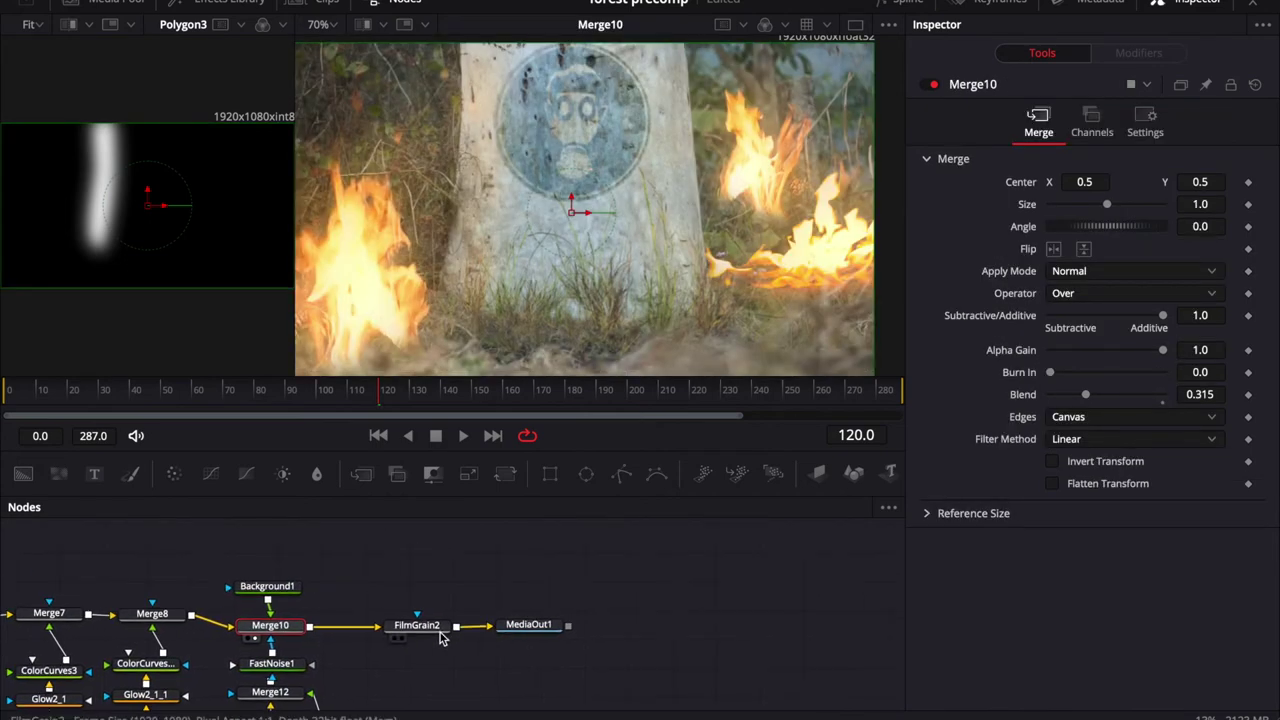
click(417, 627)
key(2)
click(528, 625)
key(2)
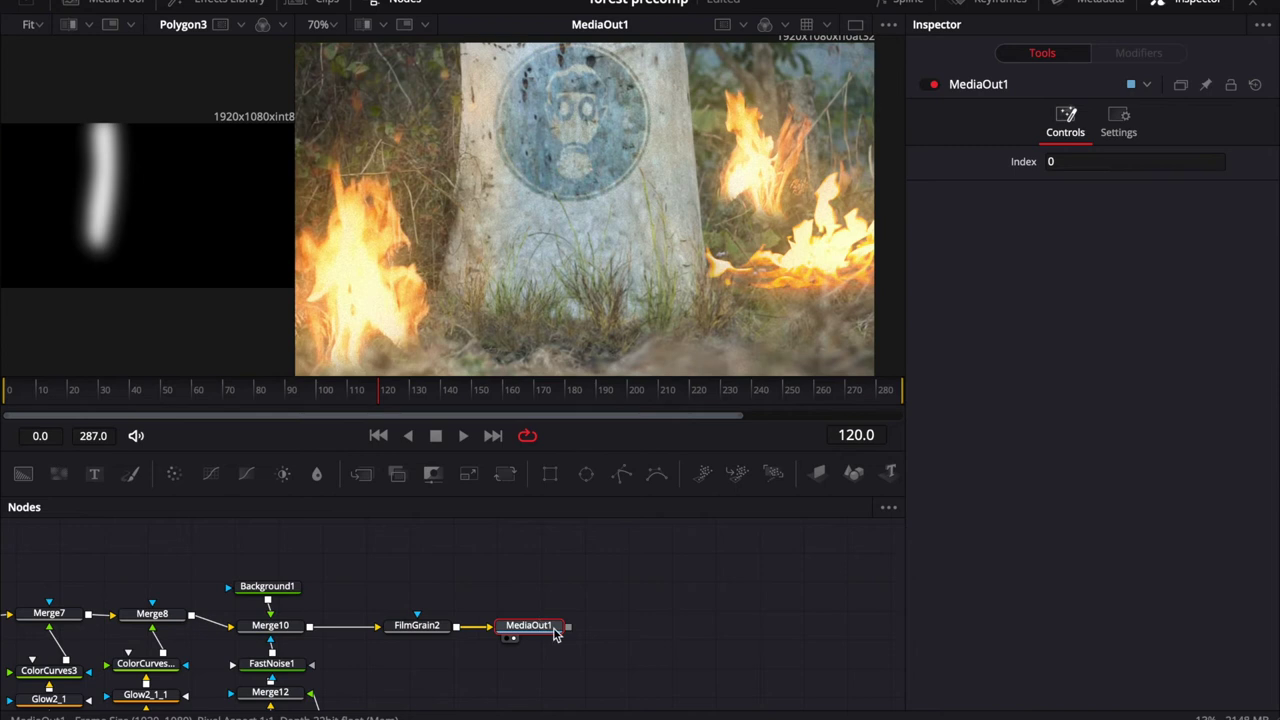
scroll(553, 655, right, 3)
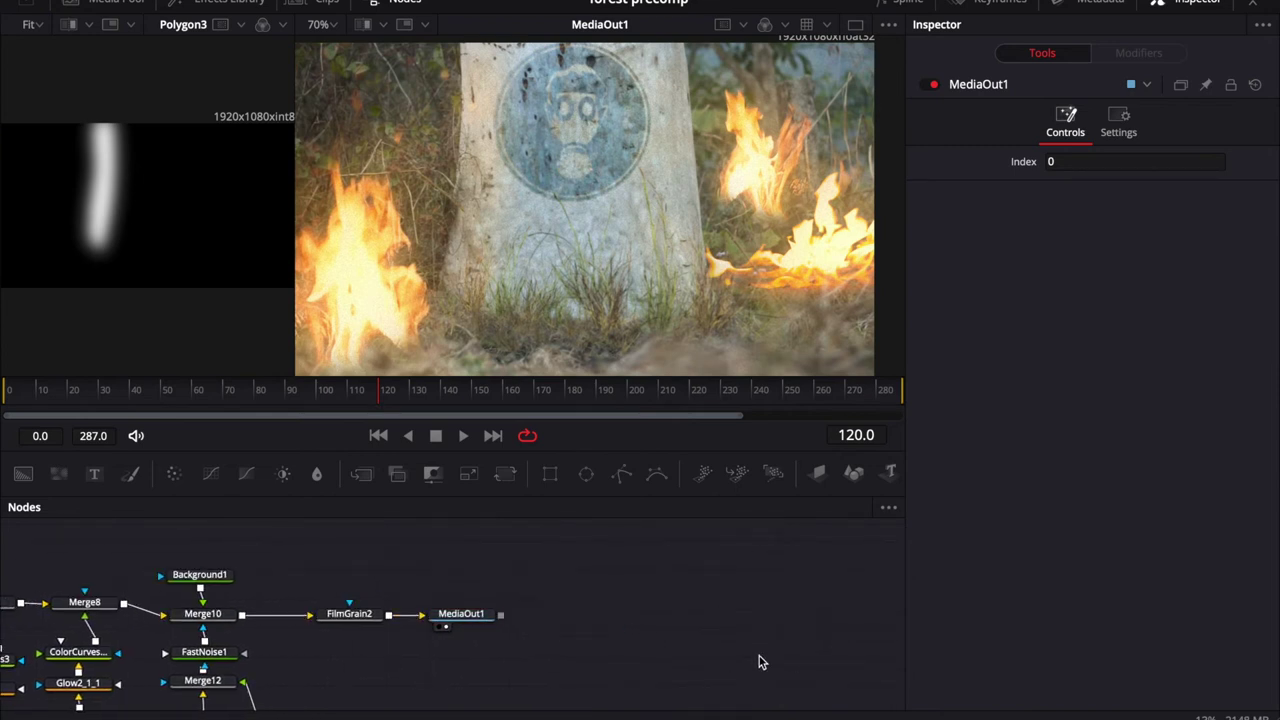
Bring up the Color page curves and try reshaping the red and blue curves.
key(shift+6)
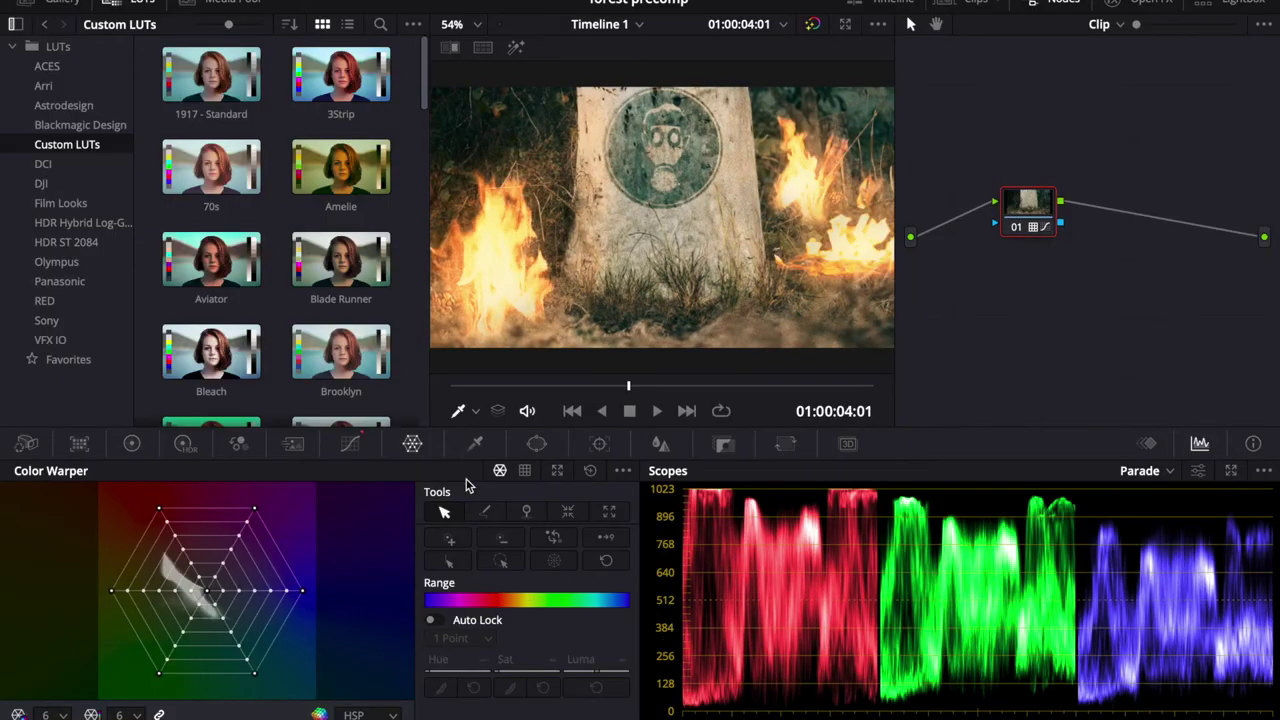
click(350, 445)
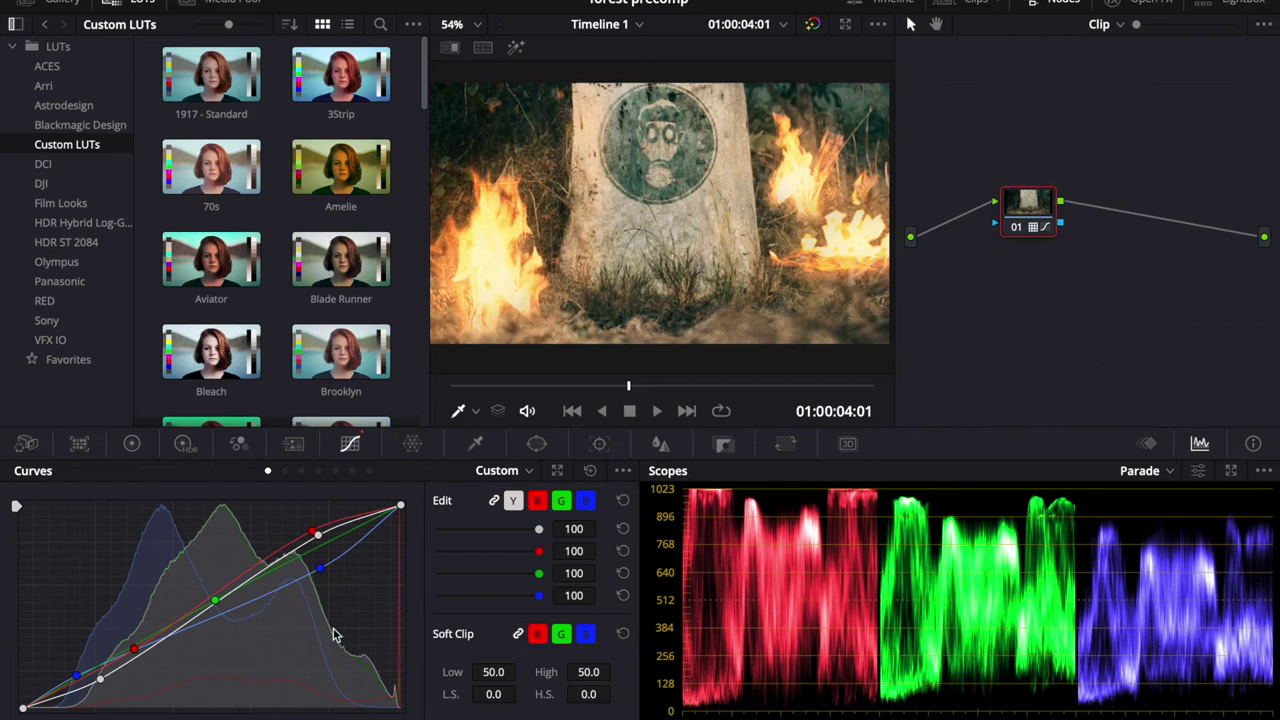
drag(313, 537, 428, 614)
drag(322, 569, 330, 571)
Bow the isolated red curve up and add a blue curve point lifting the shadows.
click(545, 503)
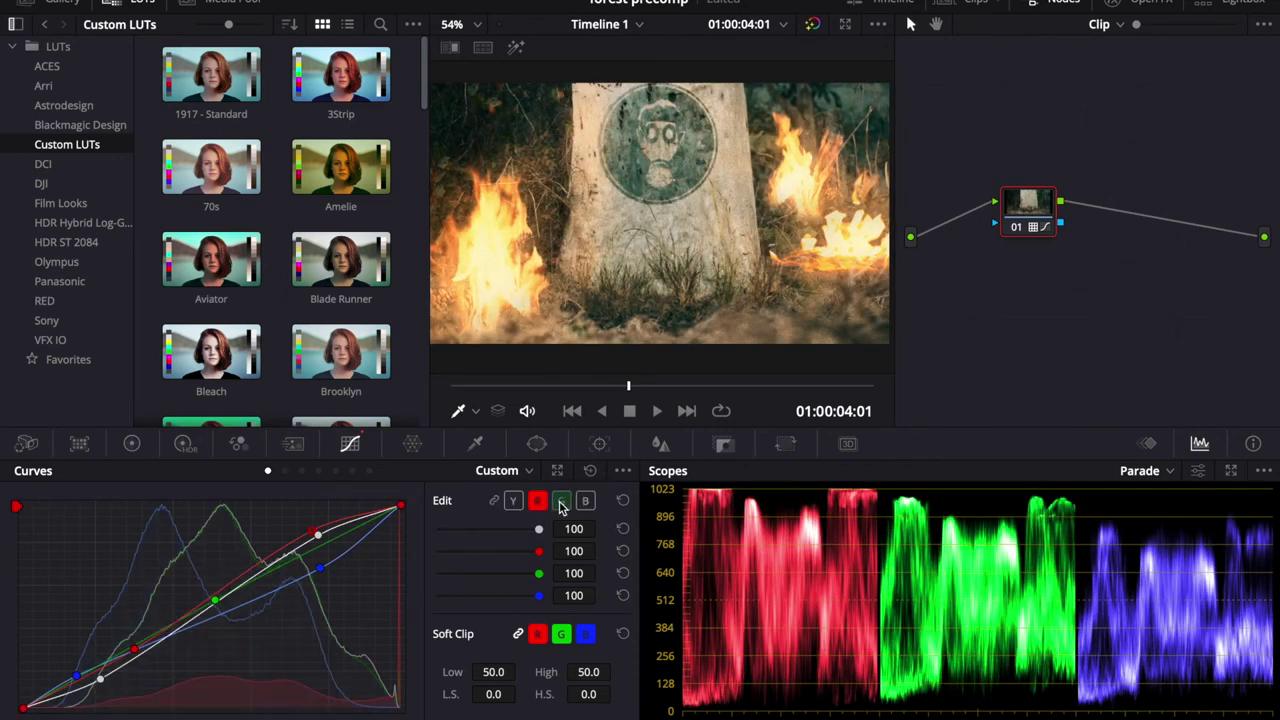
drag(313, 533, 310, 524)
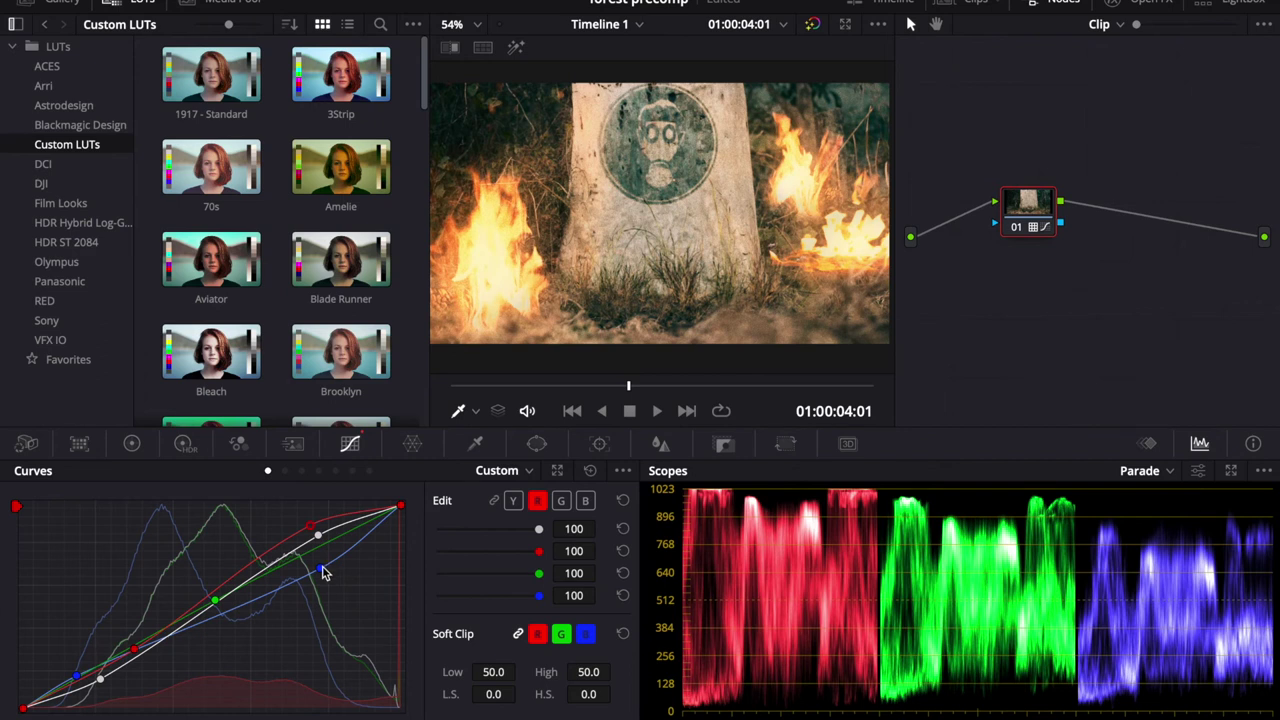
click(587, 502)
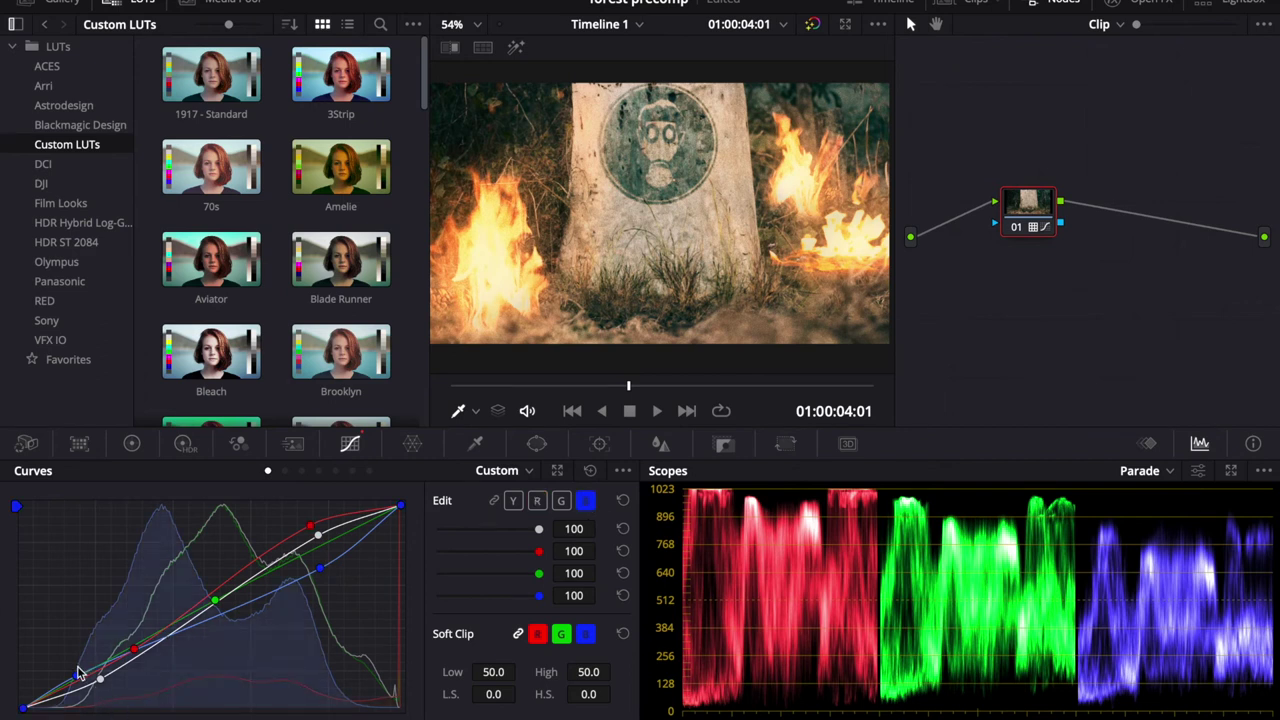
drag(80, 672, 78, 671)
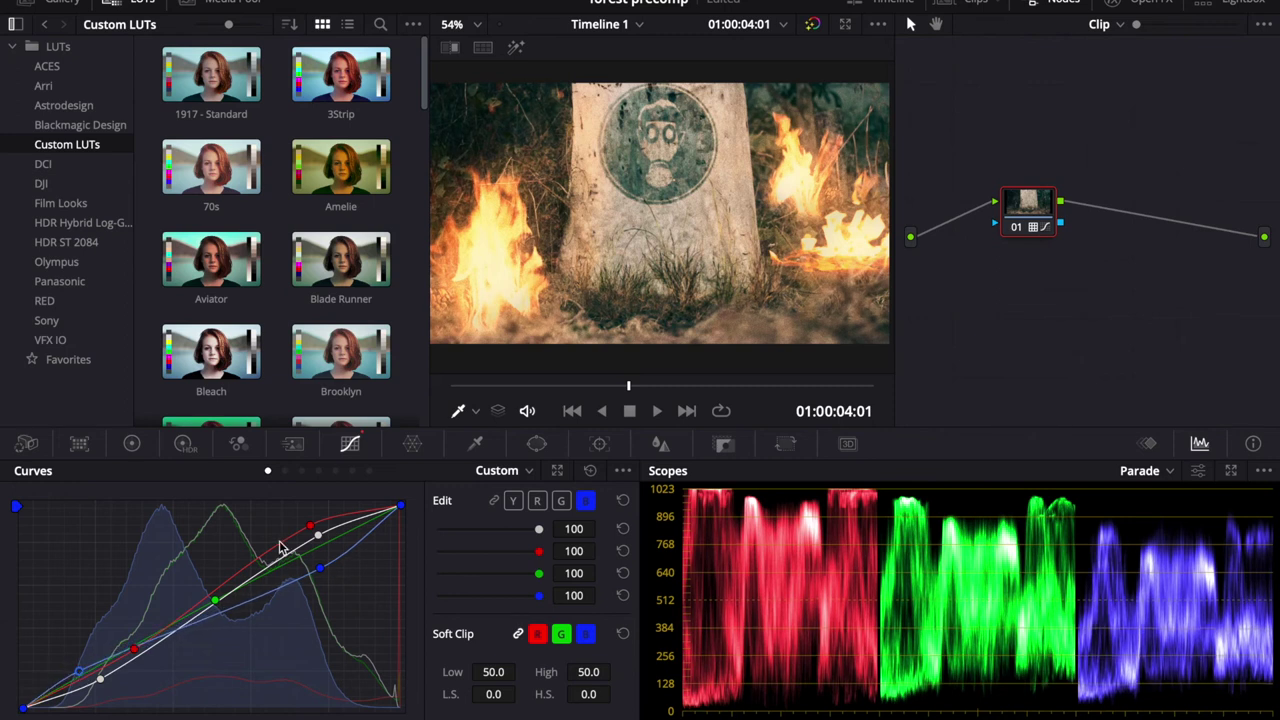
drag(309, 526, 301, 532)
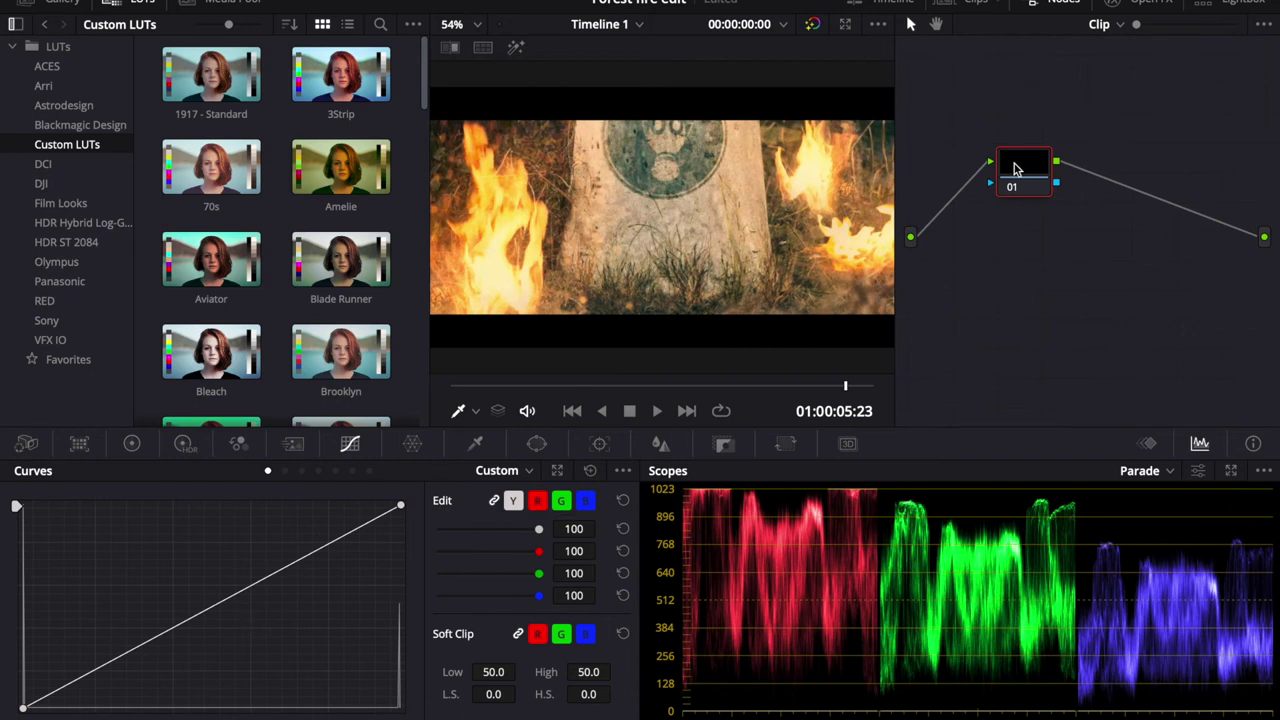
Return to the Edit page, widen the timeline, scrub near 01:00:04 and select FOREST FINAL.mov.
key(shift+5)
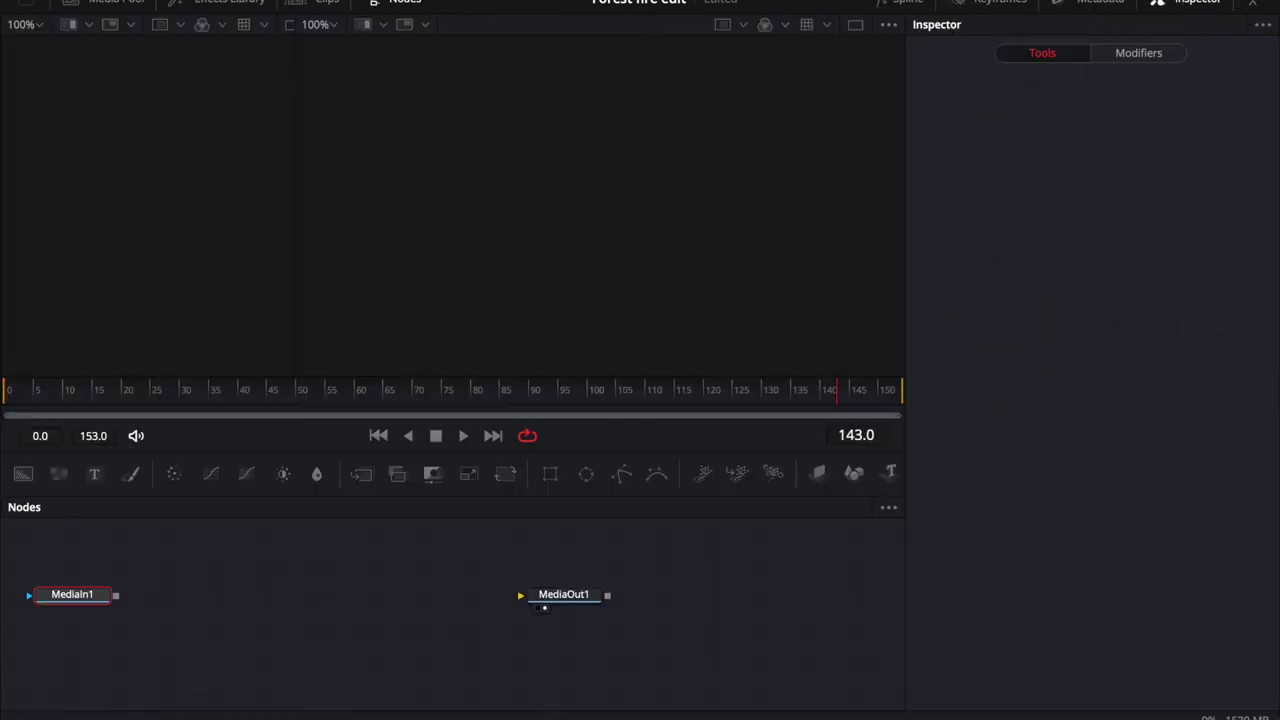
key(shift+4)
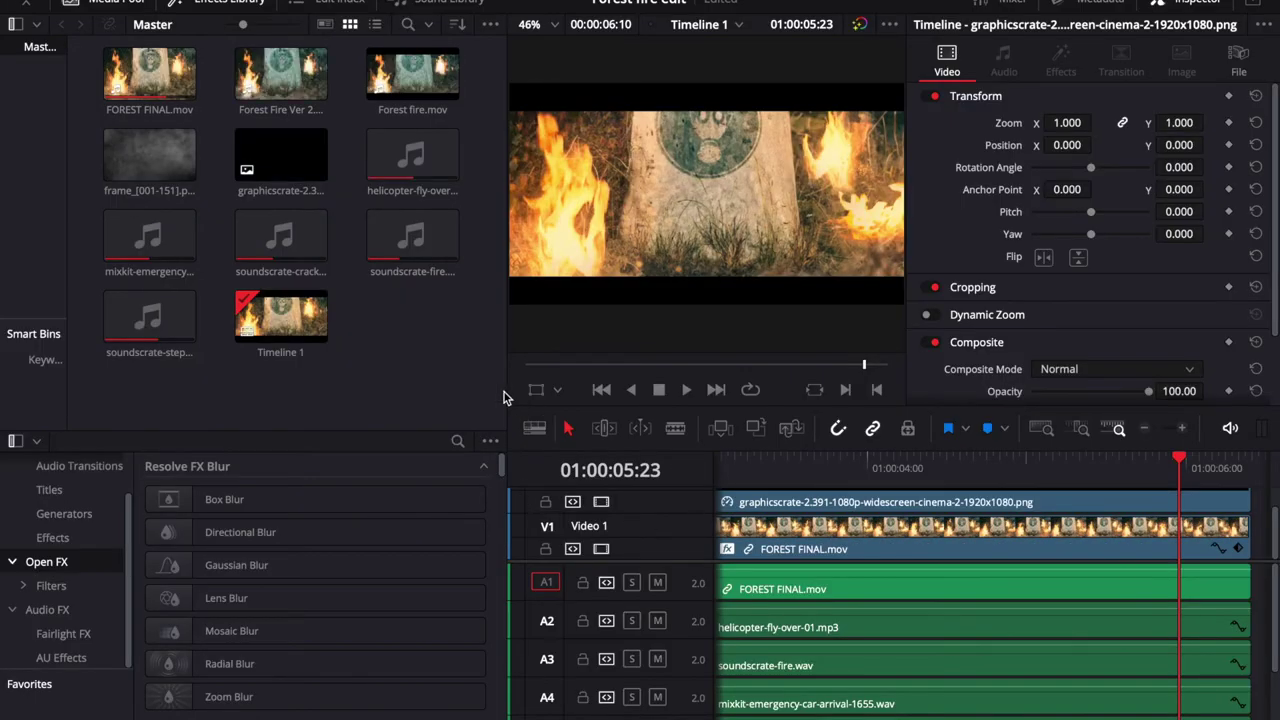
drag(505, 391, 247, 397)
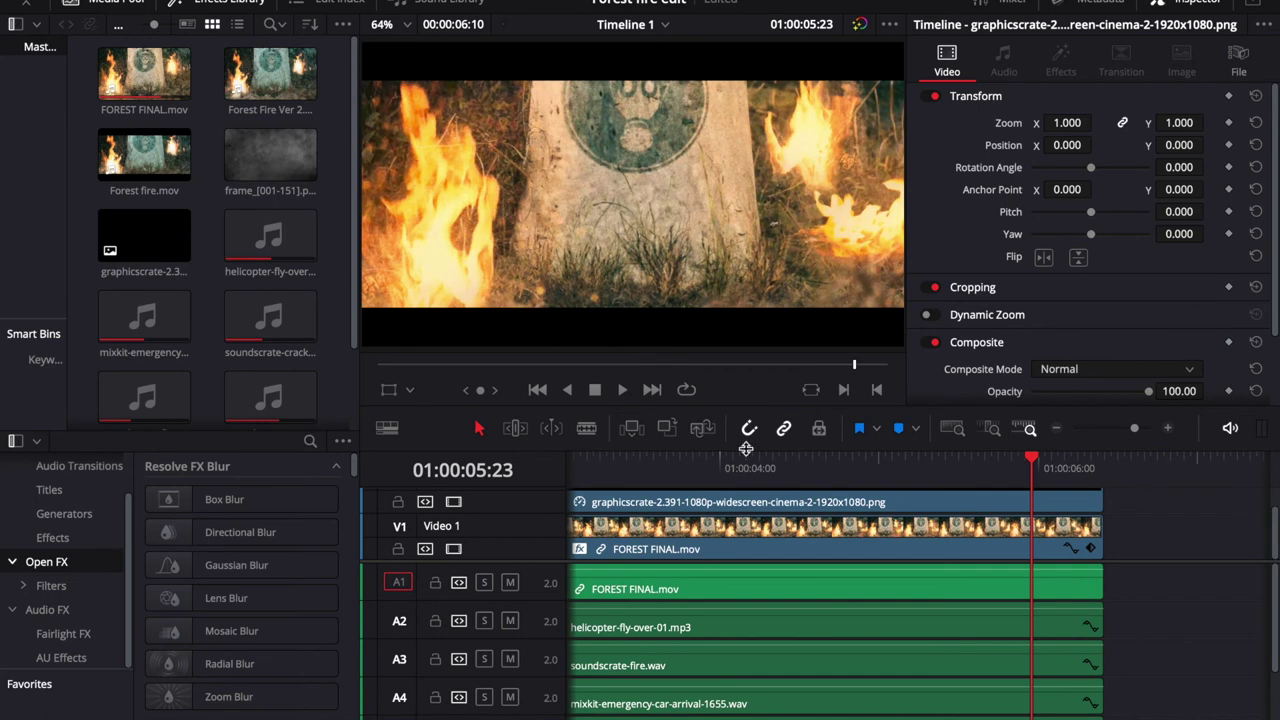
mouse_move(745, 462)
mouse_down()
mouse_move(649, 466)
mouse_move(760, 466)
mouse_up()
click(745, 535)
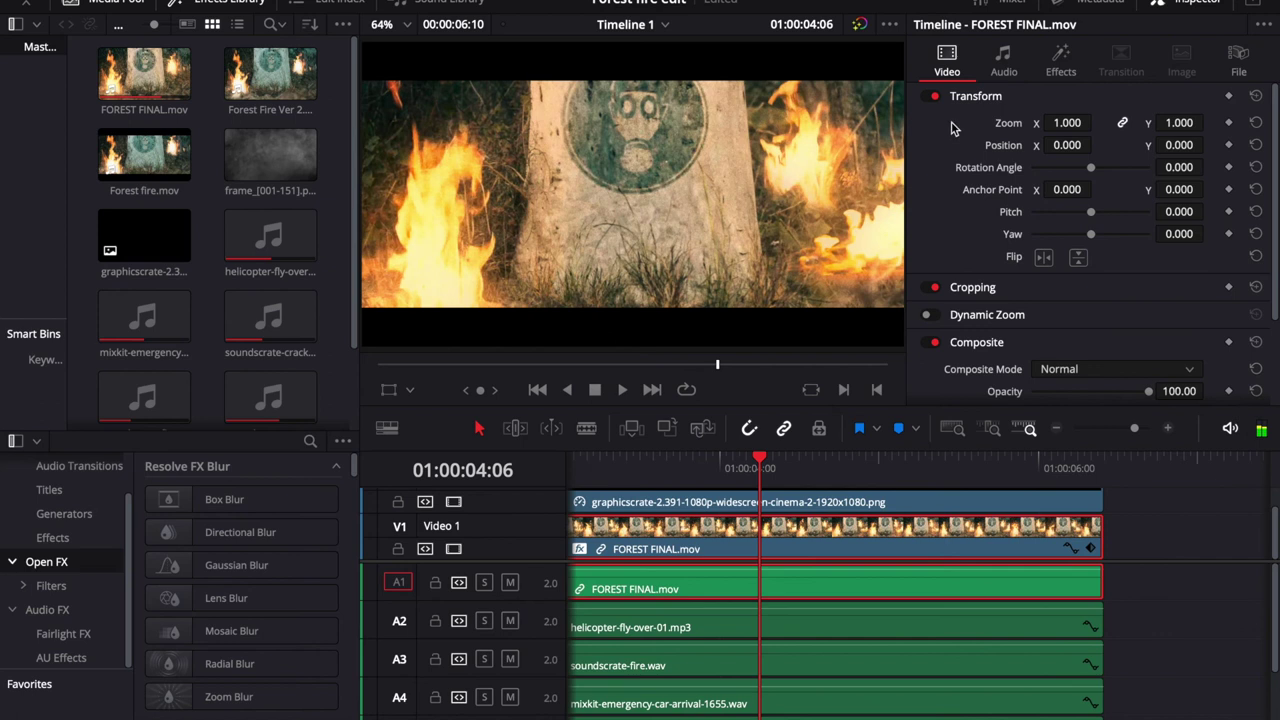
Show the clip's Camera Shake effect settings, then scrub and play back the shaking footage.
click(1058, 62)
scroll(1018, 140, down, 5)
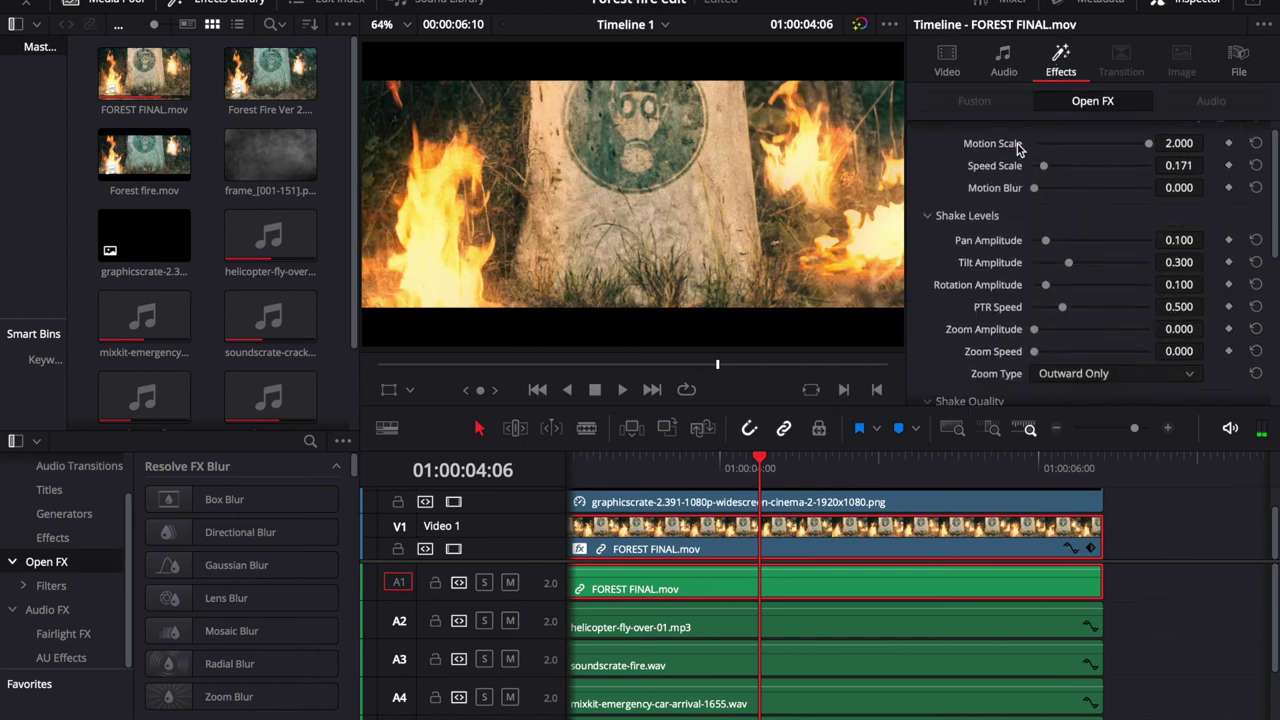
scroll(1005, 258, up, 5)
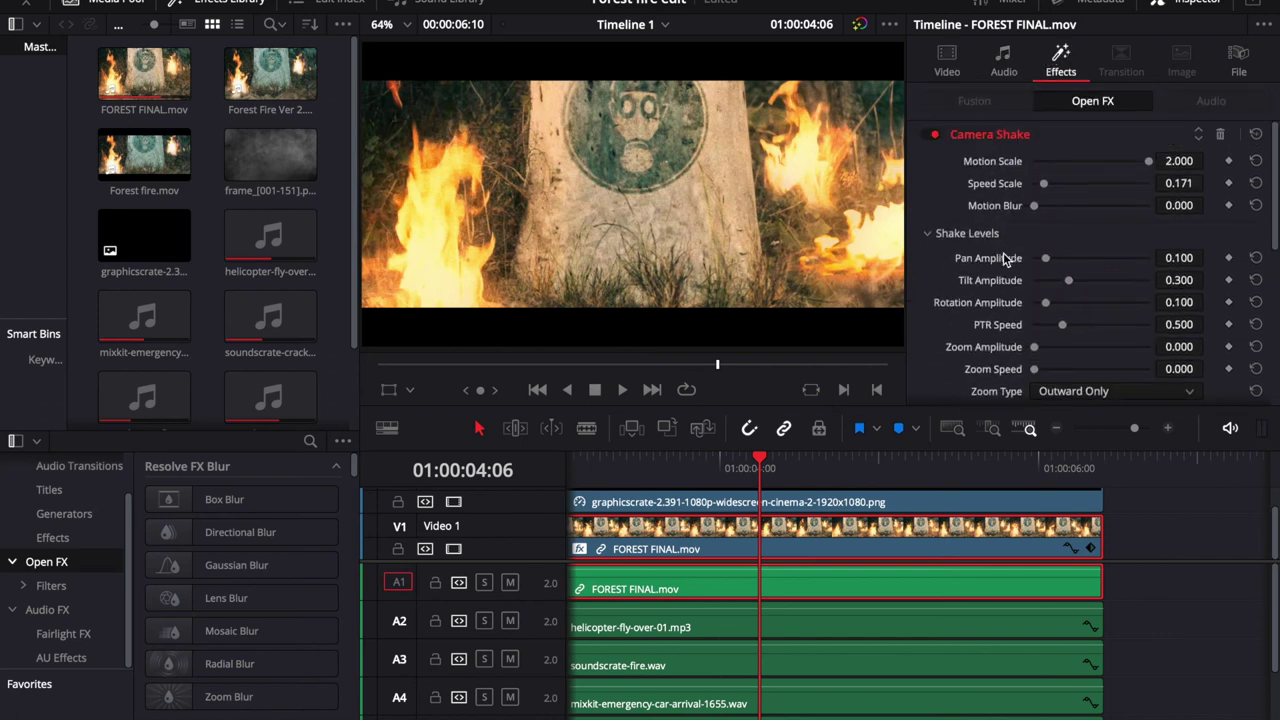
drag(770, 462, 622, 457)
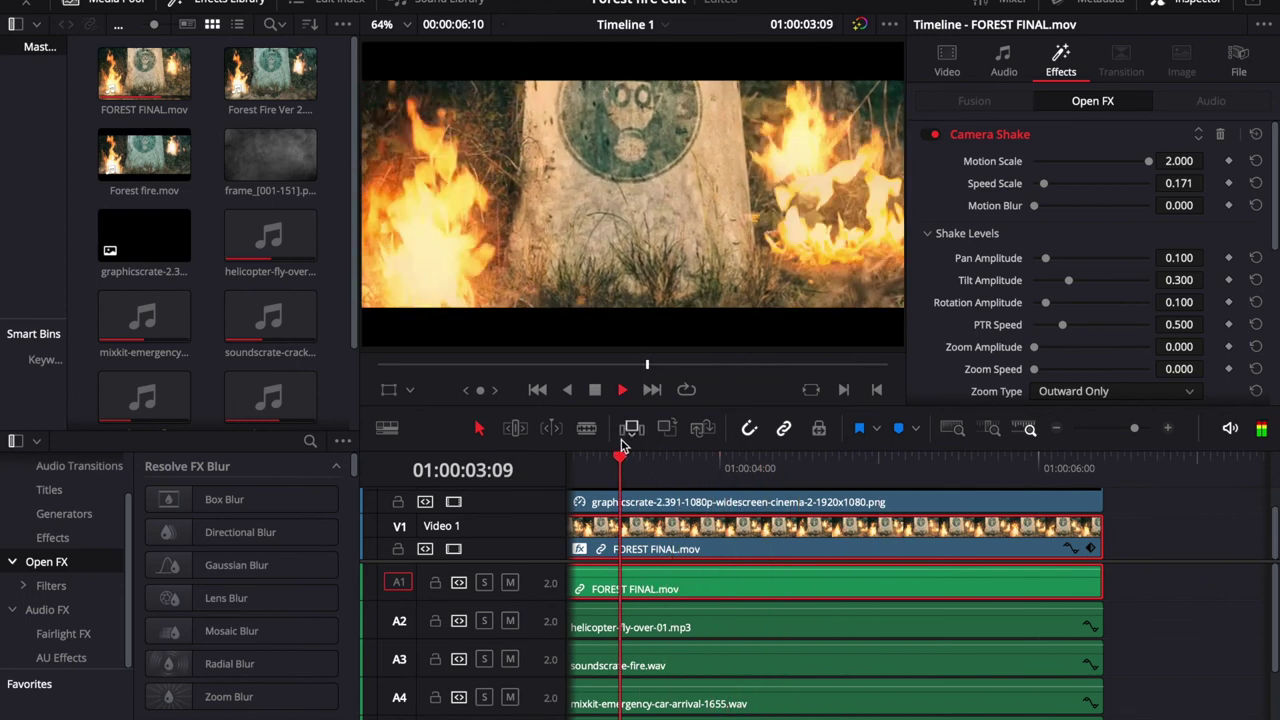
key(space)
key(space)
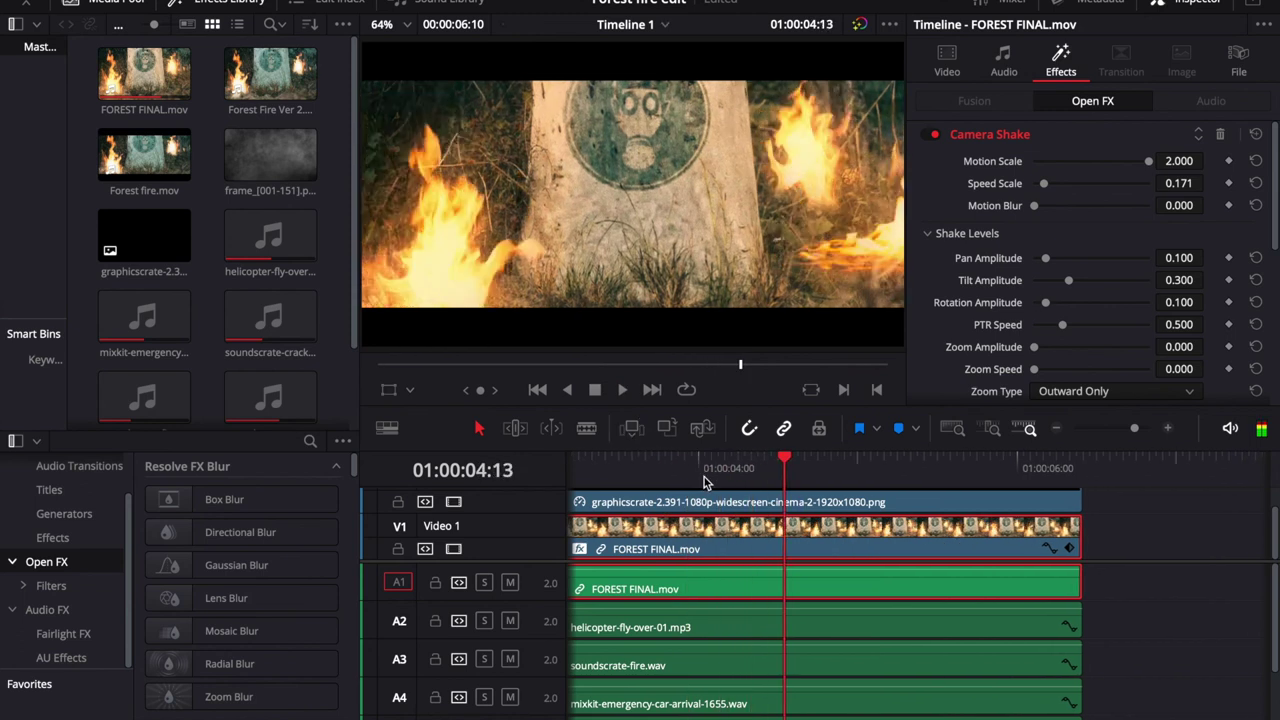
Zoom the timeline out to the whole edit and scroll down to the sound-effect tracks.
scroll(736, 534, left, 5)
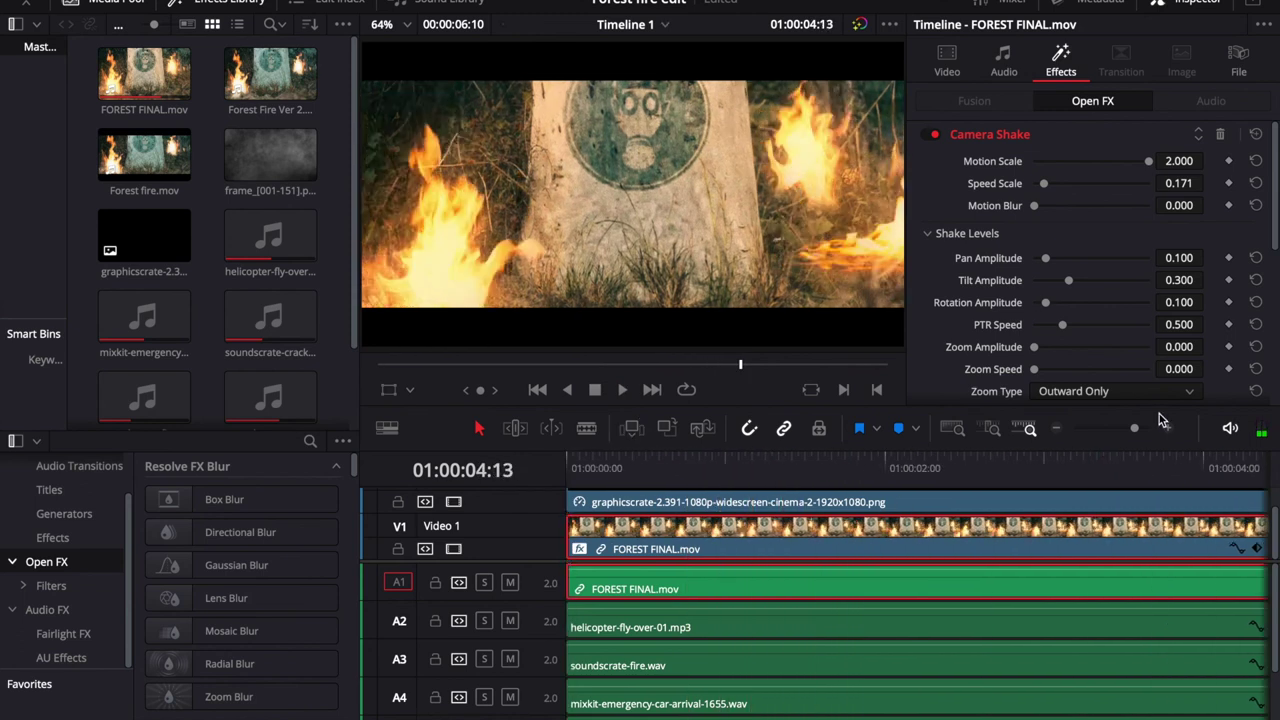
mouse_move(1137, 430)
mouse_down()
mouse_move(1080, 430)
mouse_move(1124, 430)
mouse_up()
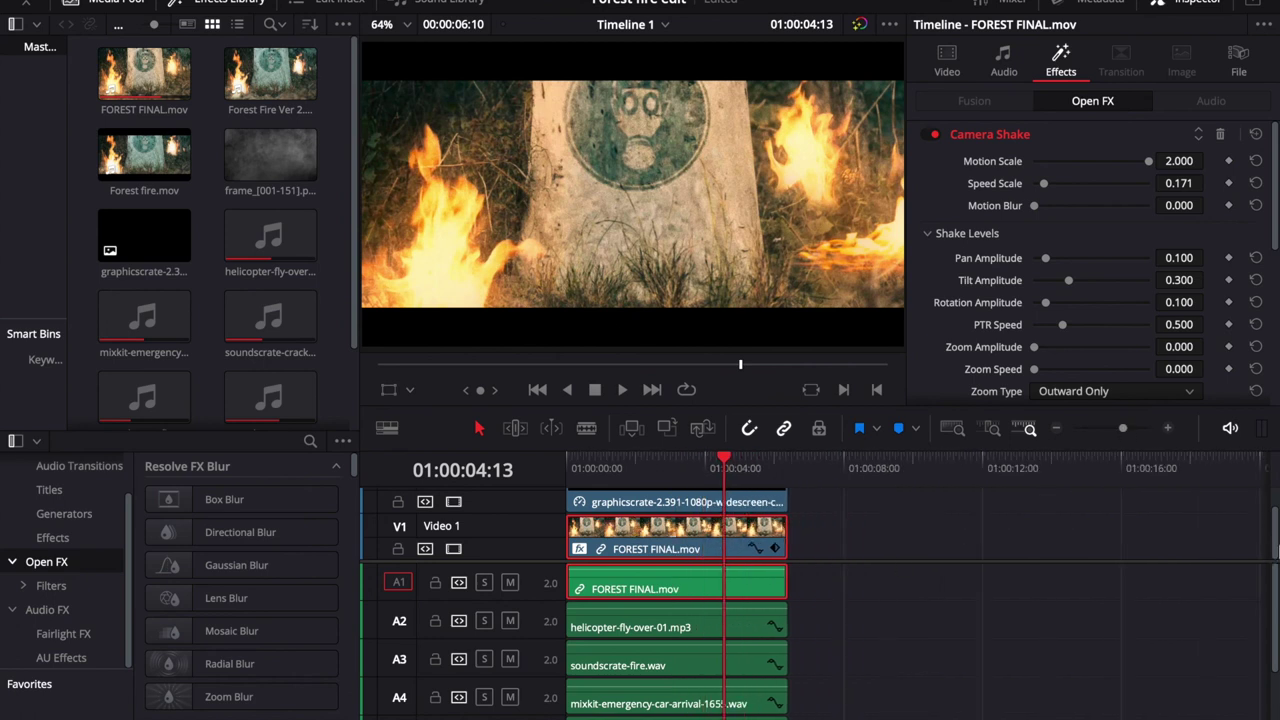
drag(1276, 581, 1276, 651)
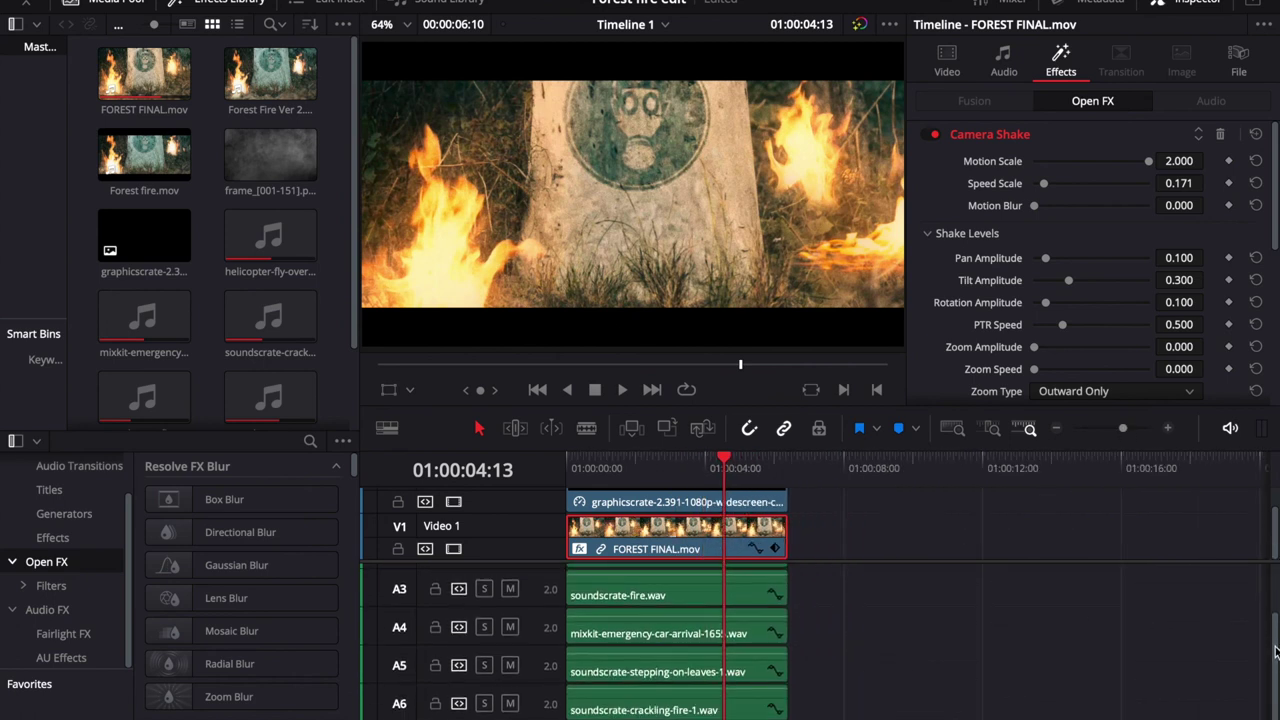